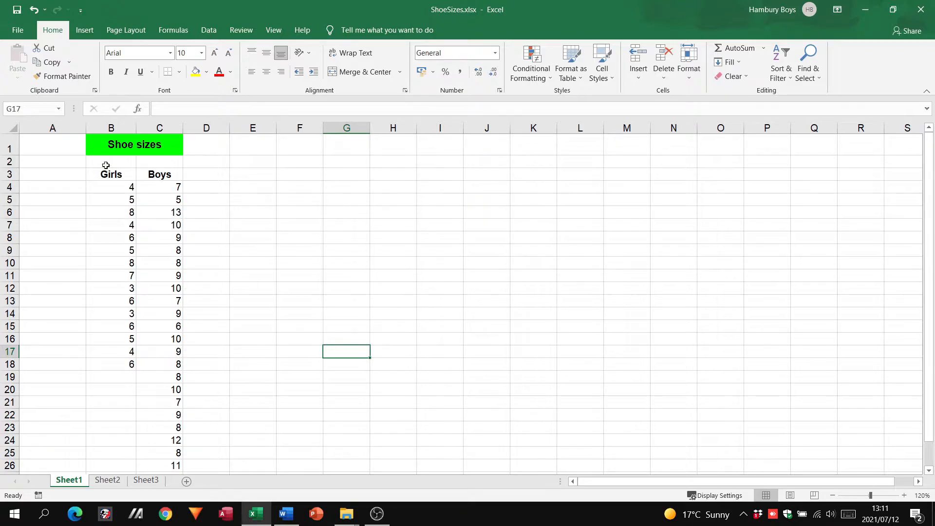
{"action": "left_click_drag", "start_coordinate": [118, 190], "coordinate": [102, 389]}
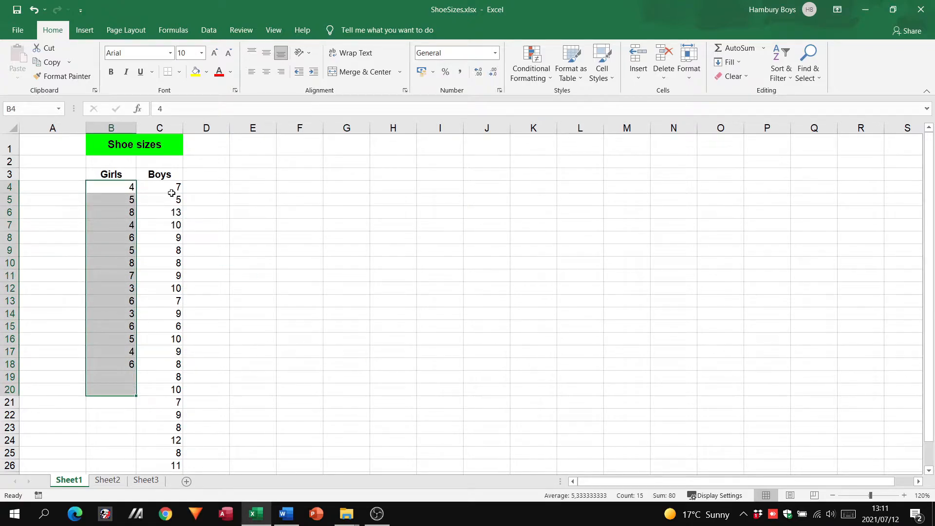
{"action": "left_click_drag", "start_coordinate": [173, 187], "coordinate": [180, 469]}
{"action": "left_click", "coordinate": [223, 326]}
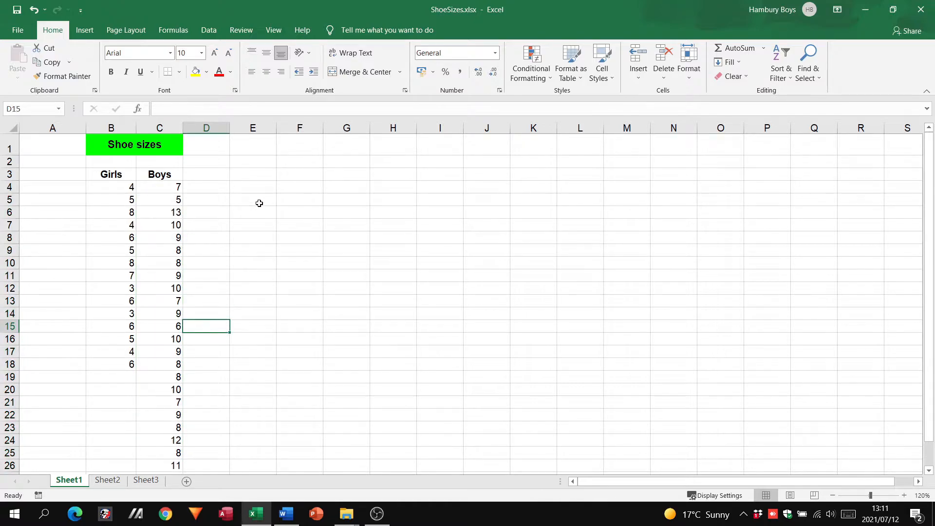
Enter the labels "rand" in cell F5 and "randbetween" in cell F6.
{"action": "left_click", "coordinate": [306, 199]}
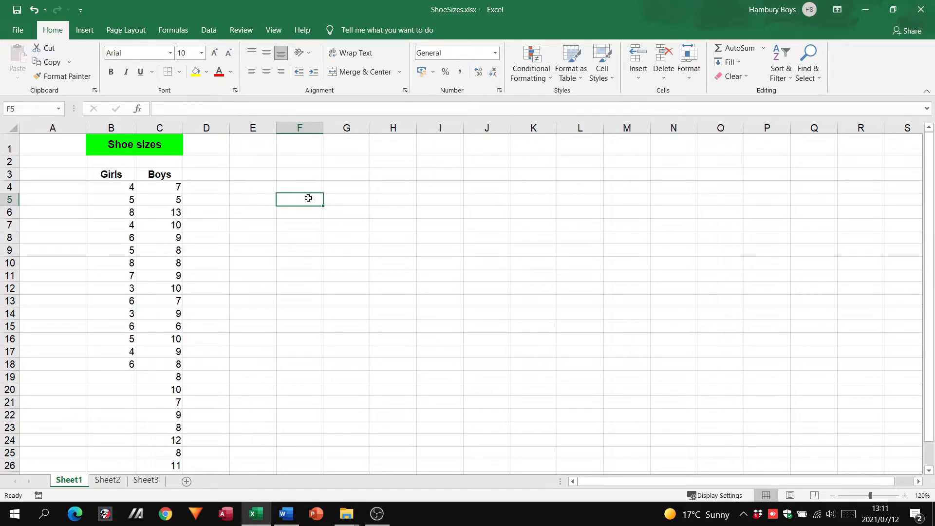
{"action": "type", "text": "rand"}
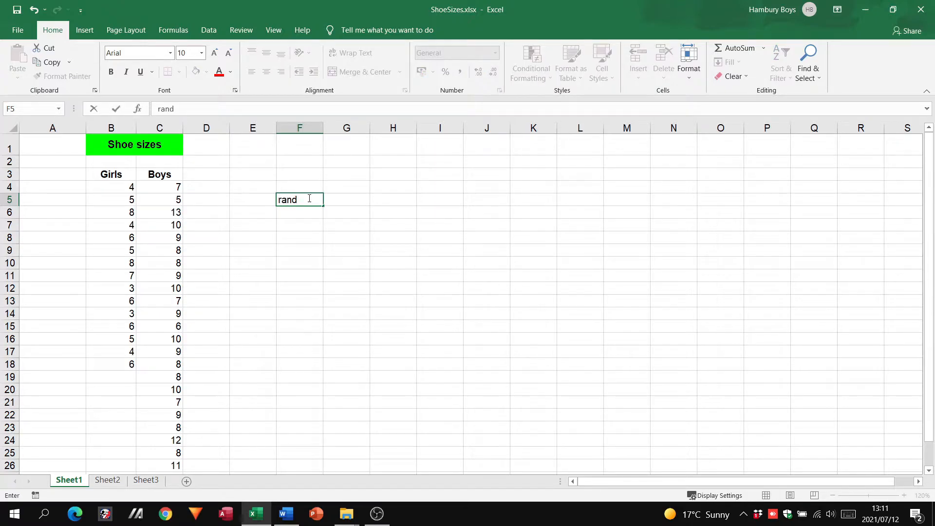
{"action": "key", "text": "Return"}
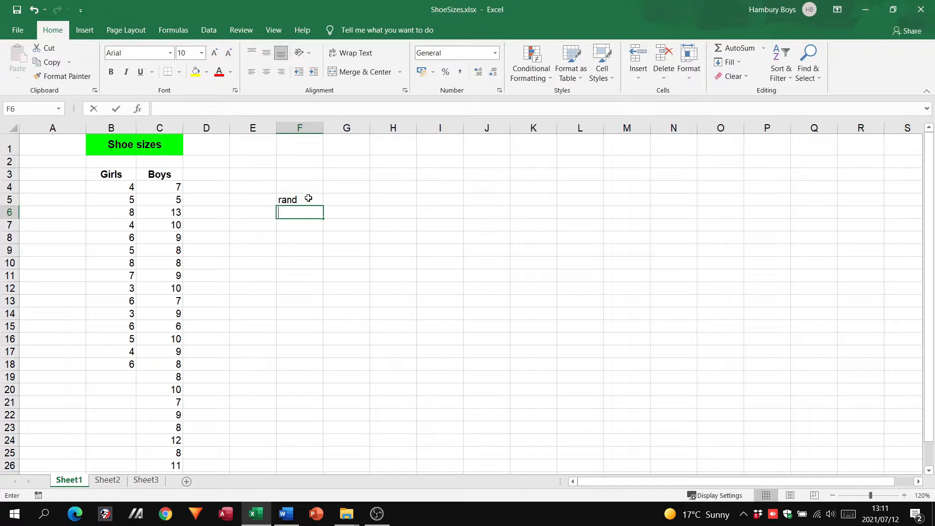
{"action": "type", "text": "randbetween"}
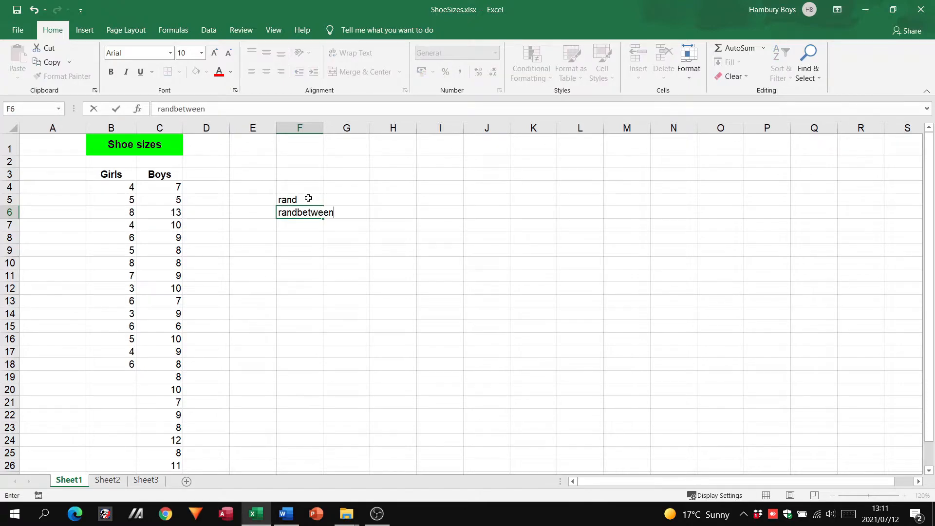
{"action": "key", "text": "Return"}
{"action": "key", "text": "Return"}
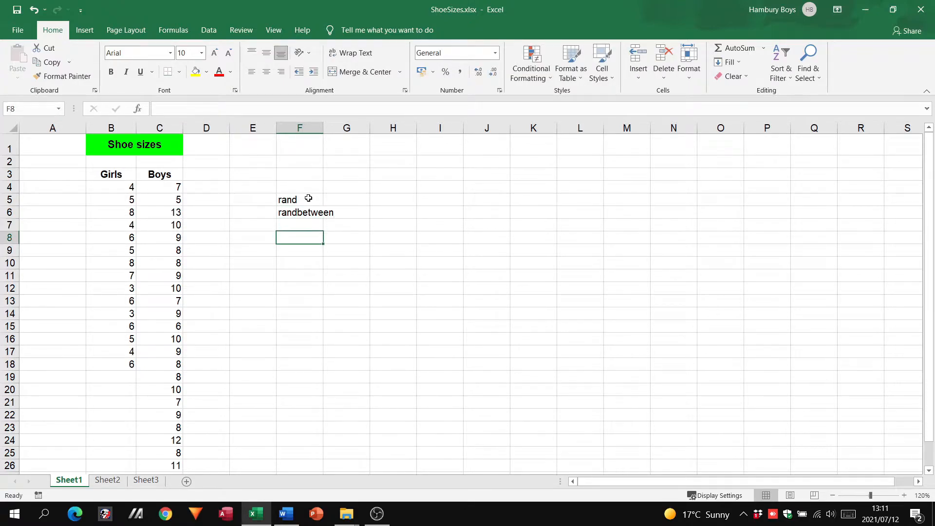
Enter the labels "today" in F8 and "now" in F9, and autofit the width of column F.
{"action": "type", "text": "today"}
{"action": "key", "text": "Return"}
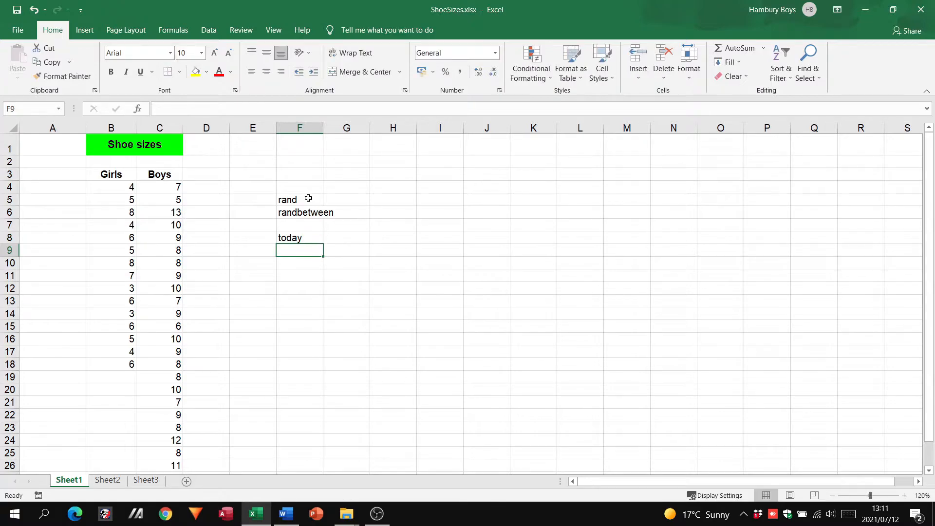
{"action": "type", "text": "now"}
{"action": "key", "text": "Up"}
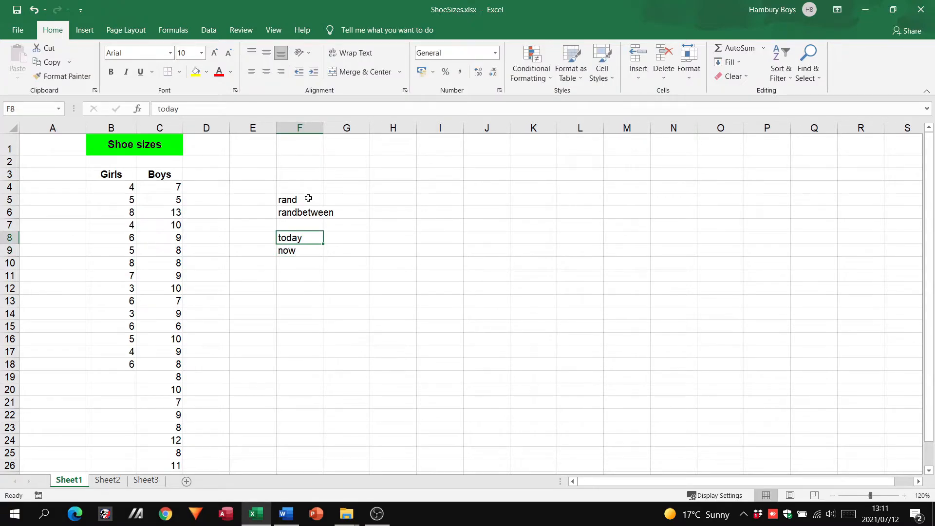
{"action": "double_click", "coordinate": [322, 127]}
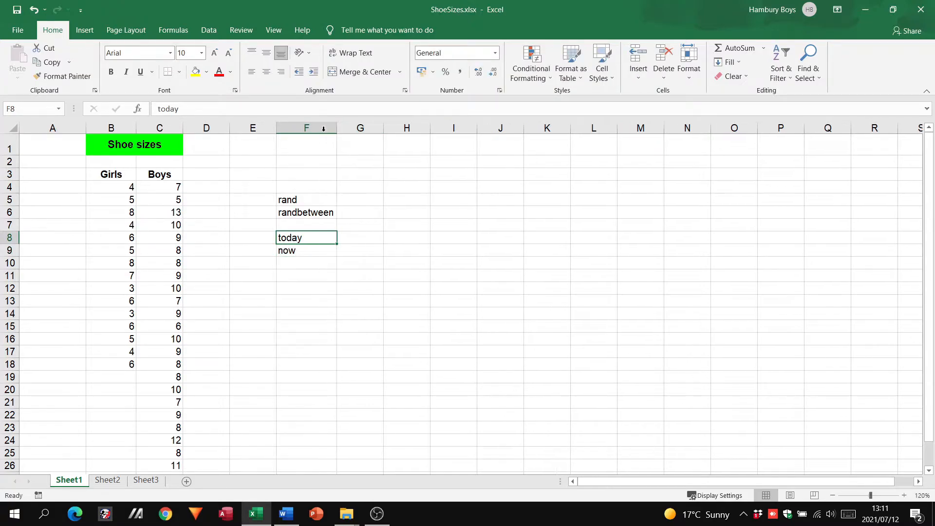
Enter the formula =RAND() in cell H5, in the row of the "rand" label.
{"action": "left_click", "coordinate": [394, 201]}
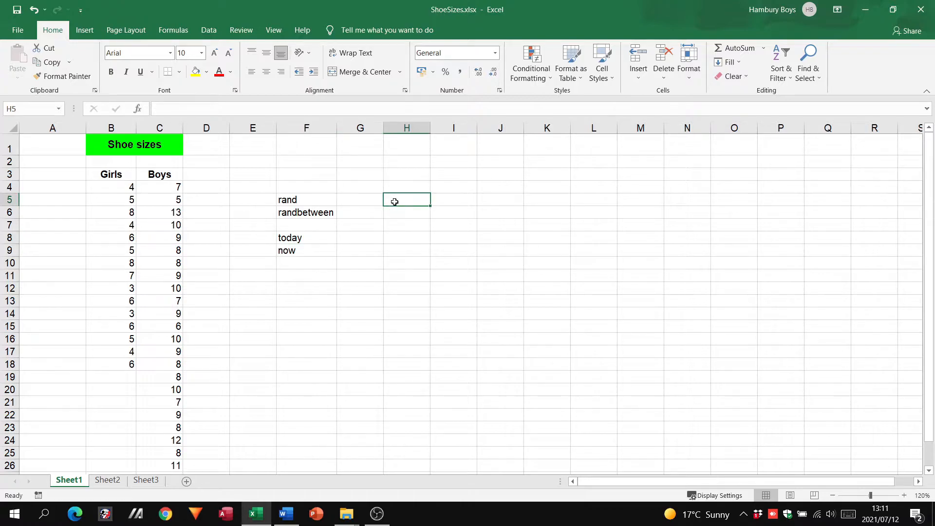
{"action": "type", "text": "=rand("}
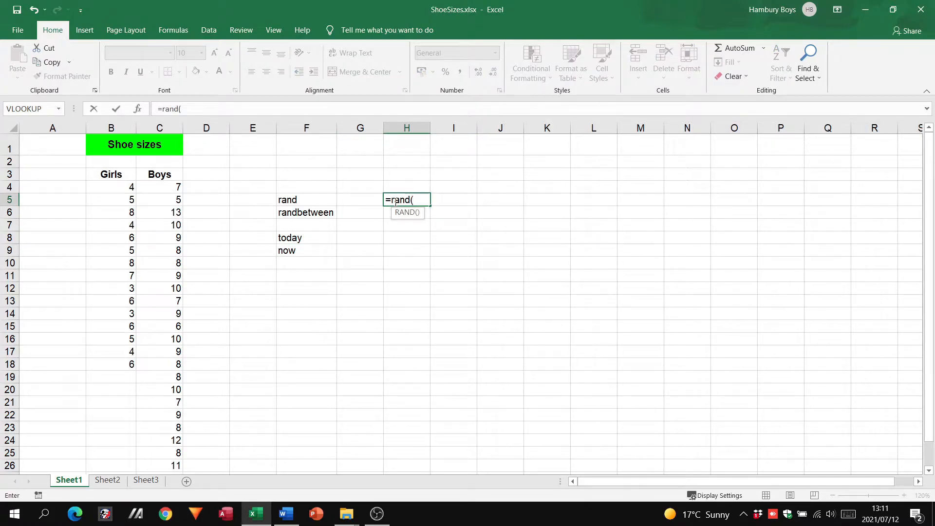
{"action": "type", "text": ")"}
{"action": "key", "text": "Return"}
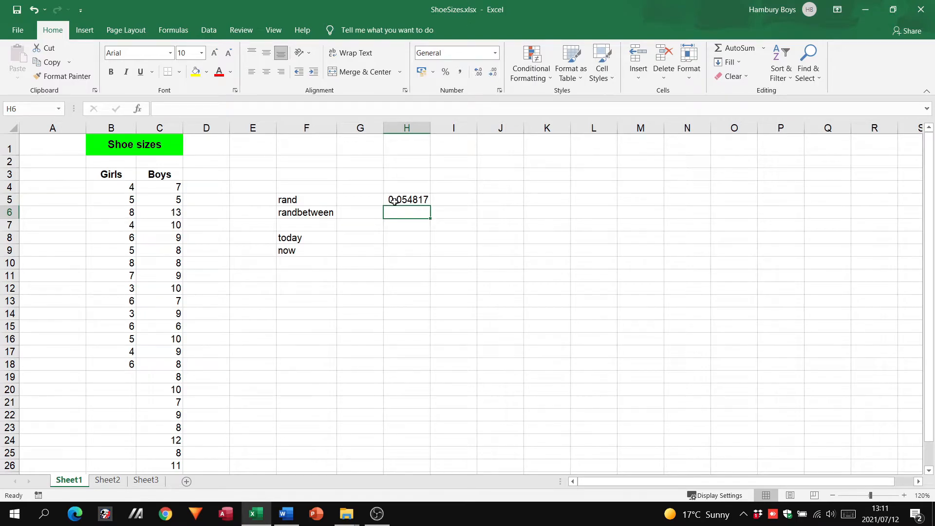
Fill the RAND formula from cell H5 down to H17.
{"action": "left_click", "coordinate": [420, 200]}
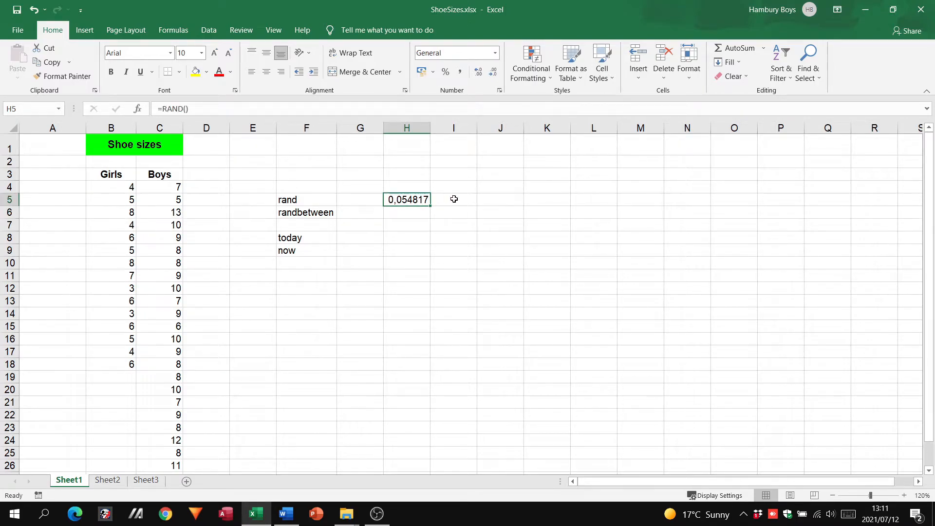
{"action": "left_click", "coordinate": [904, 495]}
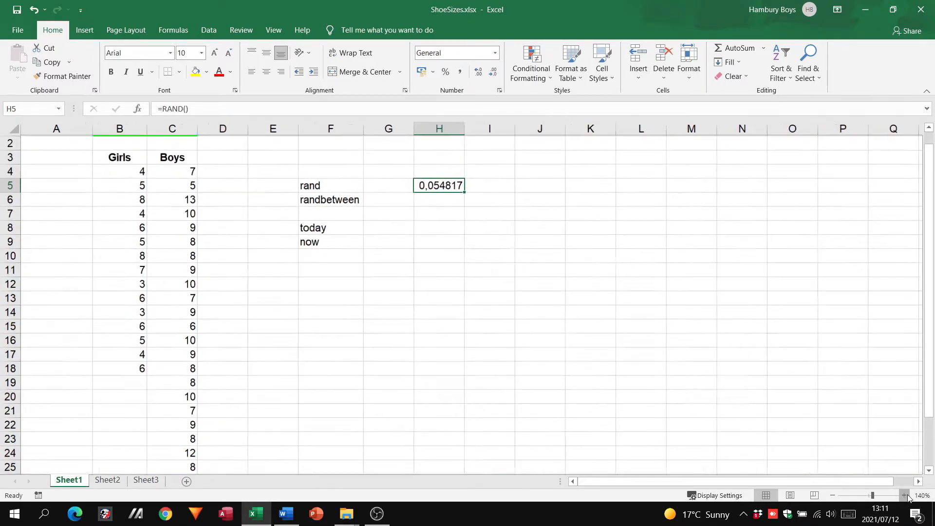
{"action": "left_click", "coordinate": [904, 495]}
{"action": "left_click", "coordinate": [904, 495]}
{"action": "left_click", "coordinate": [904, 495]}
{"action": "left_click_drag", "start_coordinate": [835, 483], "coordinate": [856, 482]}
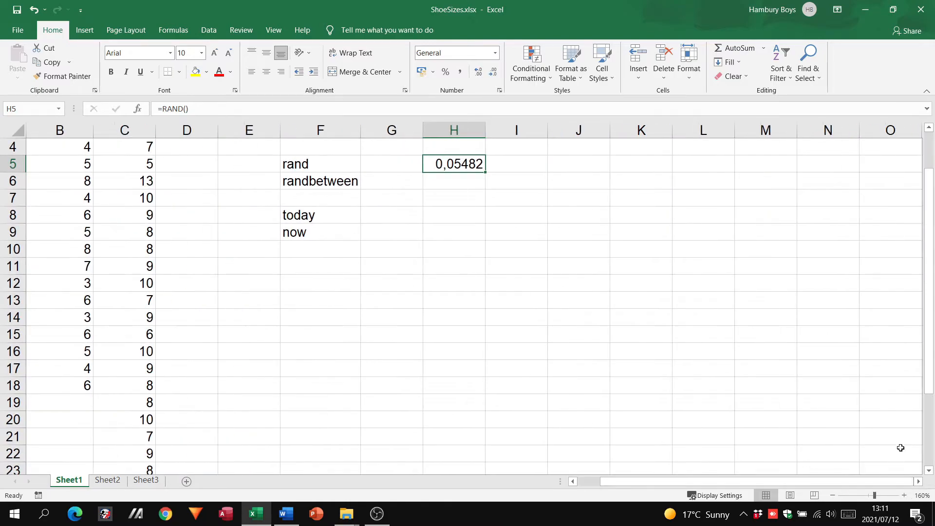
{"action": "left_click_drag", "start_coordinate": [928, 388], "coordinate": [930, 369]}
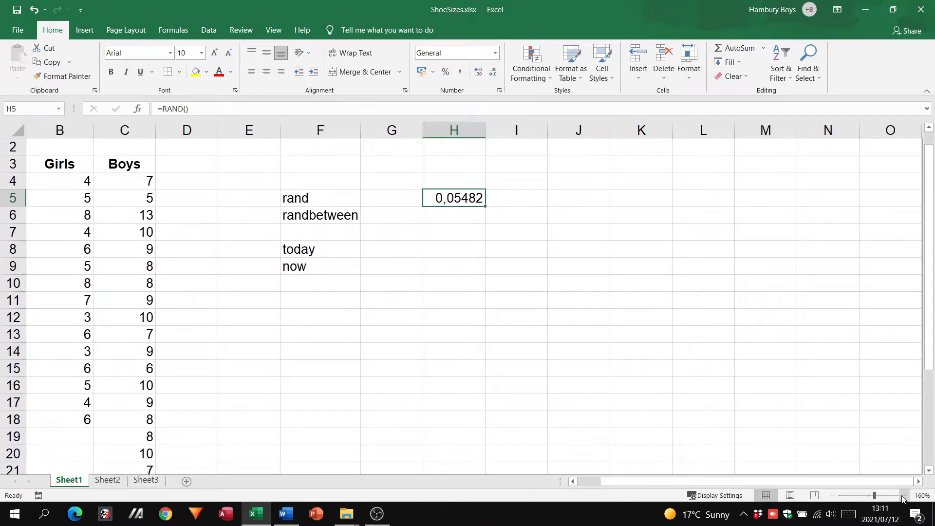
{"action": "left_click", "coordinate": [903, 495]}
{"action": "left_click", "coordinate": [903, 495]}
{"action": "left_click", "coordinate": [903, 495]}
{"action": "left_click", "coordinate": [903, 495]}
{"action": "left_click", "coordinate": [903, 495]}
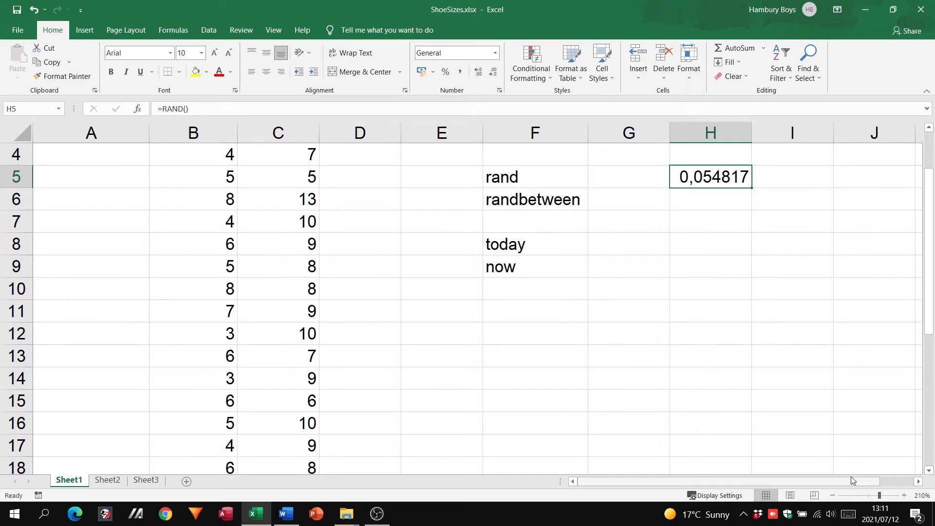
{"action": "left_click_drag", "start_coordinate": [853, 482], "coordinate": [874, 482]}
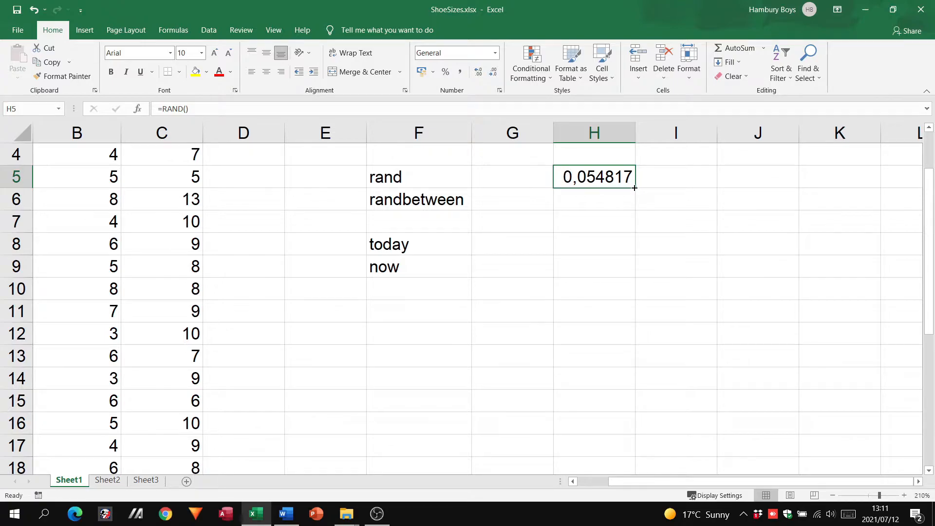
{"action": "left_click_drag", "start_coordinate": [634, 188], "coordinate": [629, 450]}
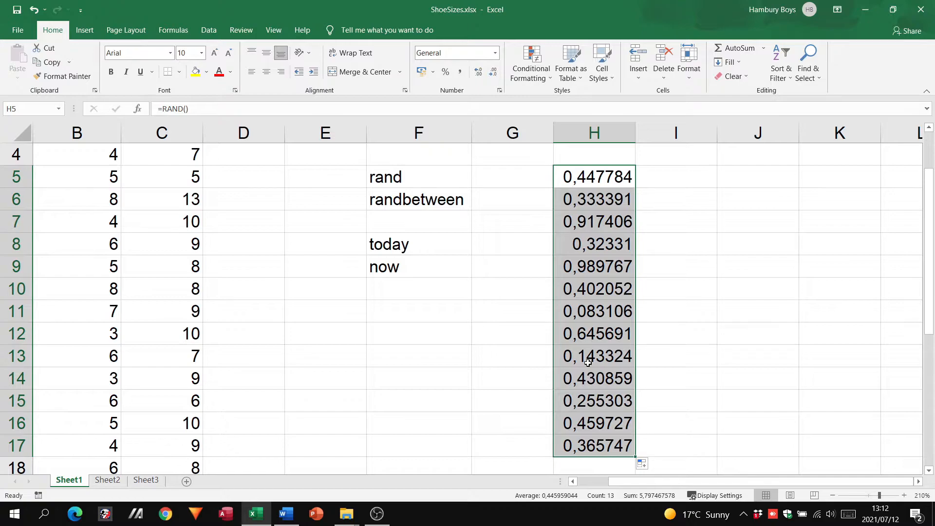
Clear the copied RAND formulas from cells H6 to H17, keeping only the one in H5.
{"action": "left_click", "coordinate": [617, 200]}
{"action": "left_click_drag", "start_coordinate": [618, 200], "coordinate": [621, 440]}
{"action": "key", "text": "Delete"}
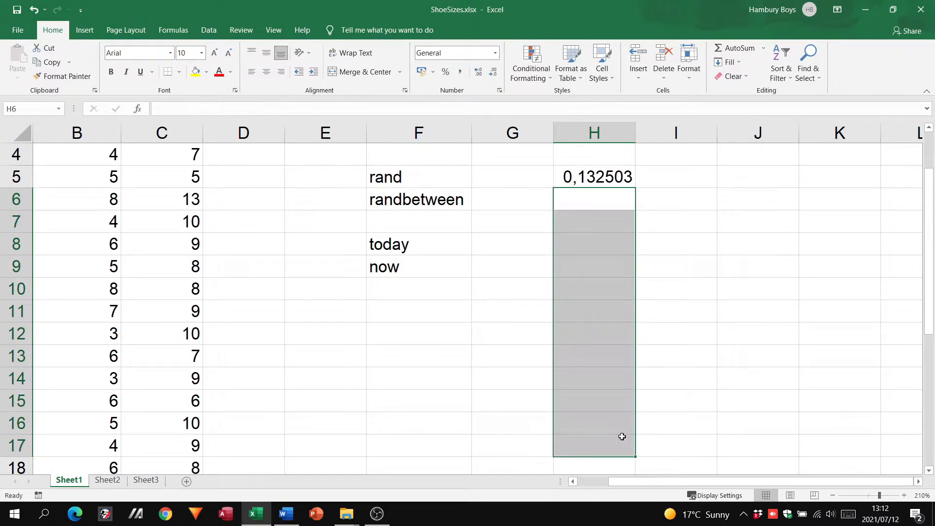
Enter the formula =RANDBETWEEN(4;6) in cell H6 and fill it down to H17.
{"action": "left_click", "coordinate": [460, 197]}
{"action": "left_click", "coordinate": [576, 203]}
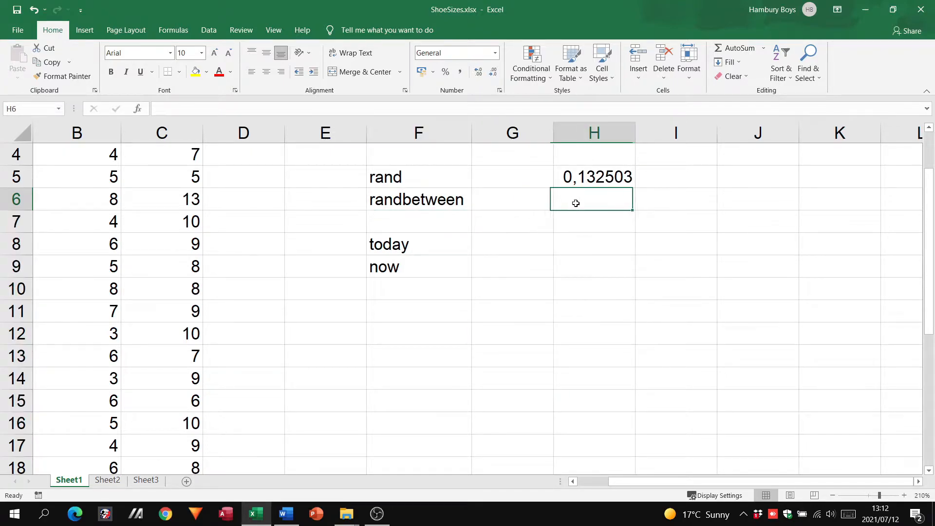
{"action": "type", "text": "=ra"}
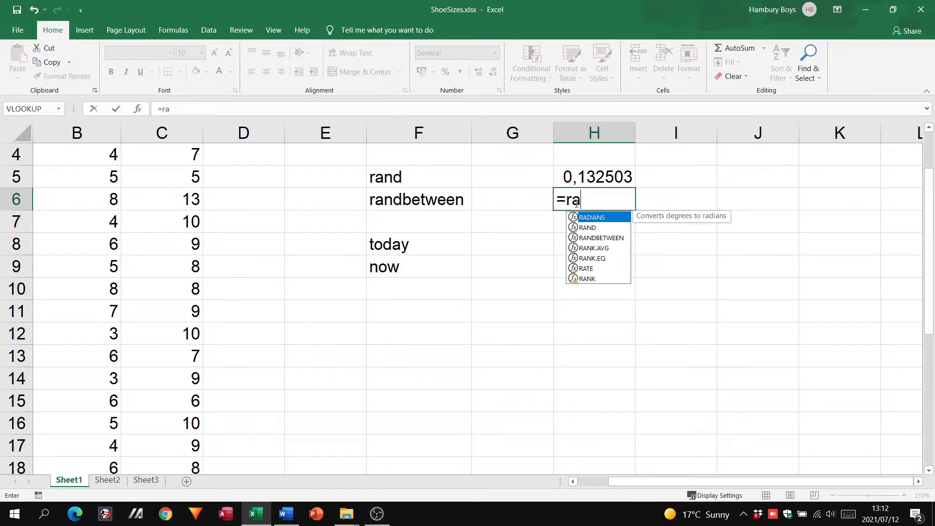
{"action": "type", "text": "ndbetw"}
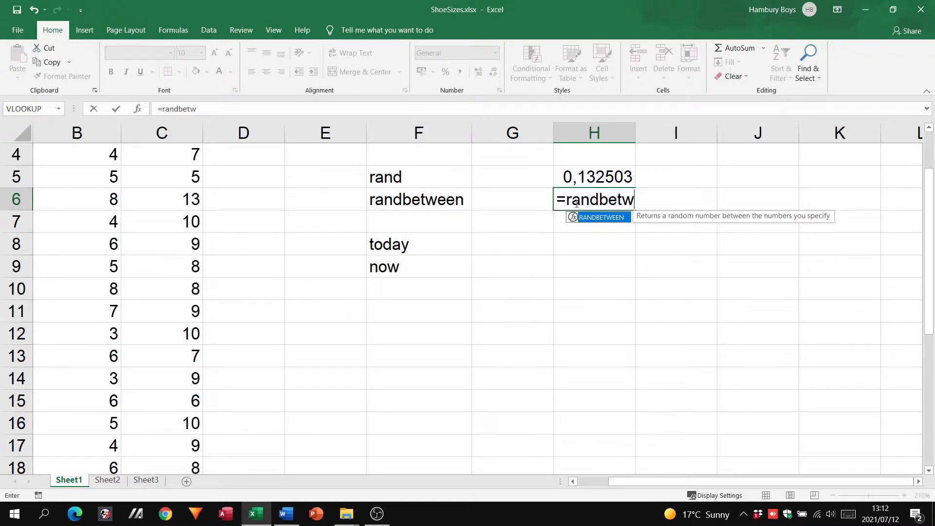
{"action": "type", "text": "een("}
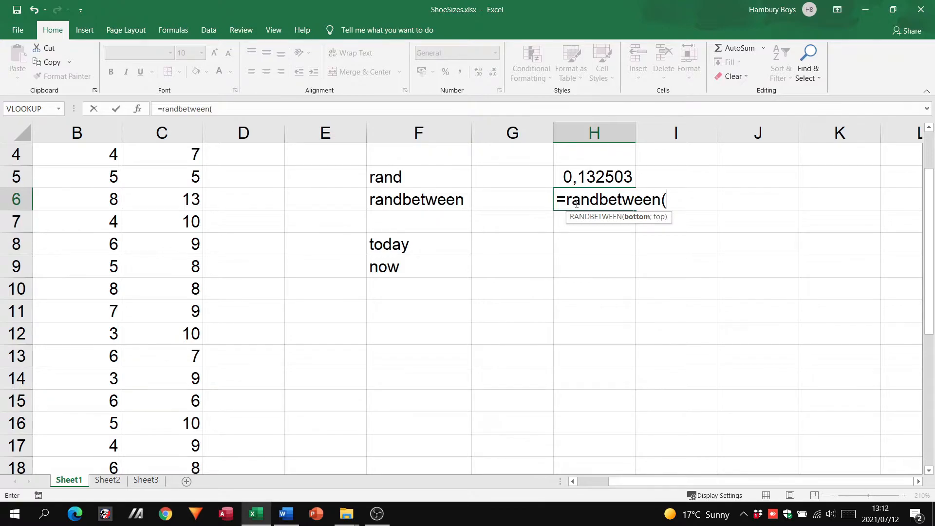
{"action": "type", "text": "4,"}
{"action": "key", "text": "BackSpace"}
{"action": "type", "text": ";6)"}
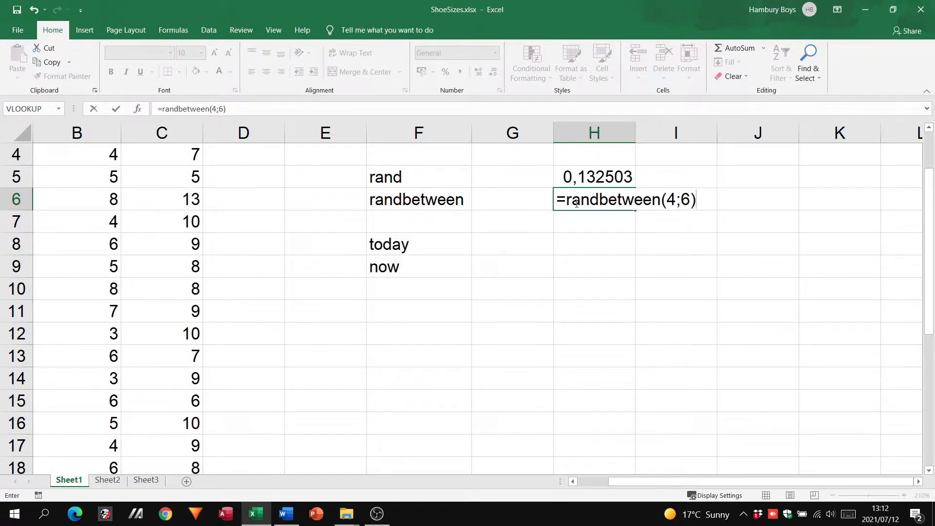
{"action": "key", "text": "Return"}
{"action": "left_click", "coordinate": [576, 203]}
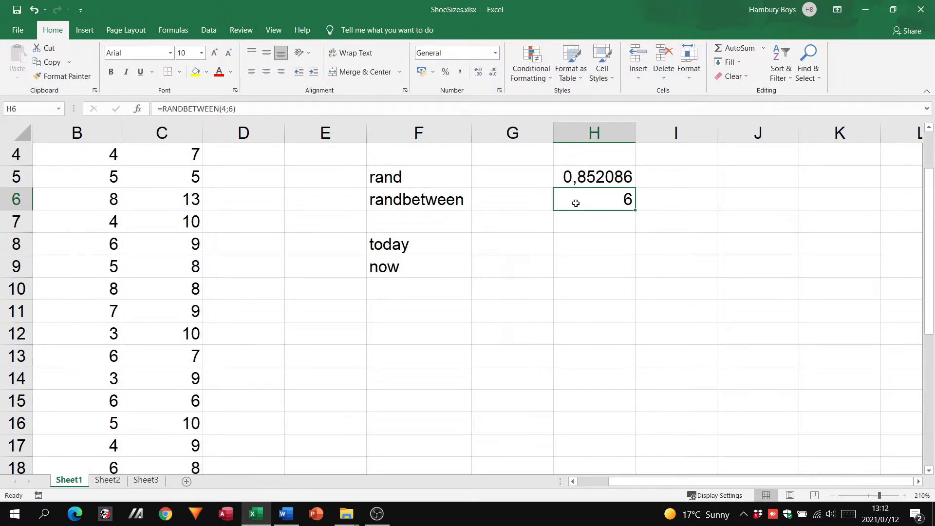
{"action": "left_click_drag", "start_coordinate": [634, 211], "coordinate": [625, 449]}
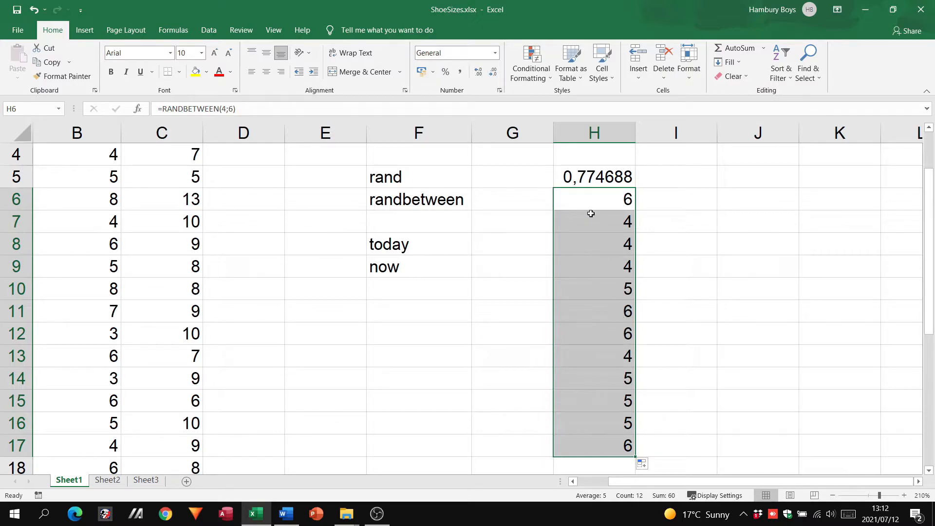
Change the bottom value of the RANDBETWEEN formula in H6 to 5 and refill the column down to H17.
{"action": "double_click", "coordinate": [580, 201]}
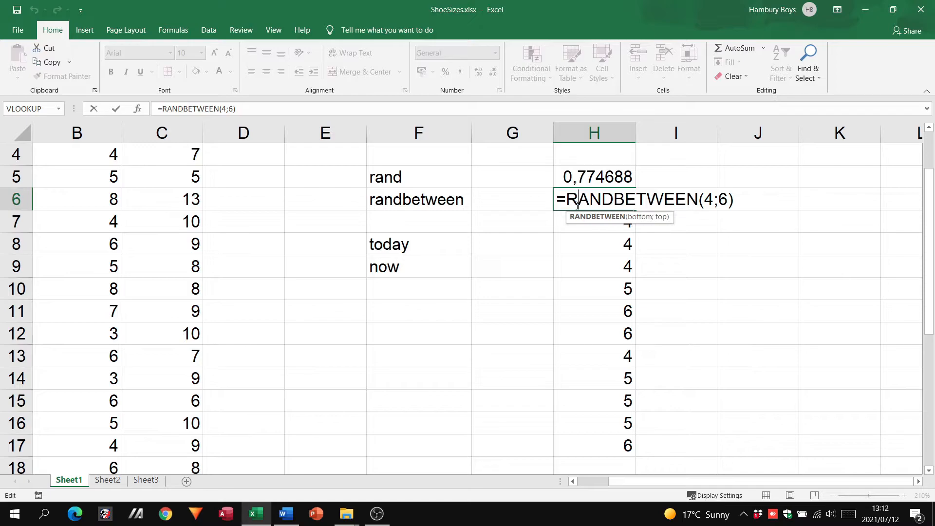
{"action": "left_click", "coordinate": [710, 199]}
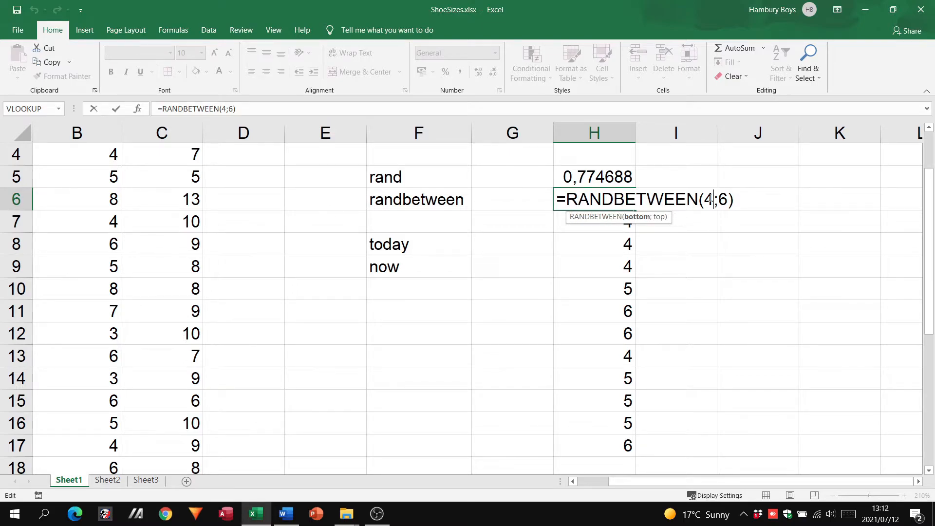
{"action": "key", "text": "BackSpace"}
{"action": "type", "text": "5"}
{"action": "key", "text": "Return"}
{"action": "left_click", "coordinate": [620, 207]}
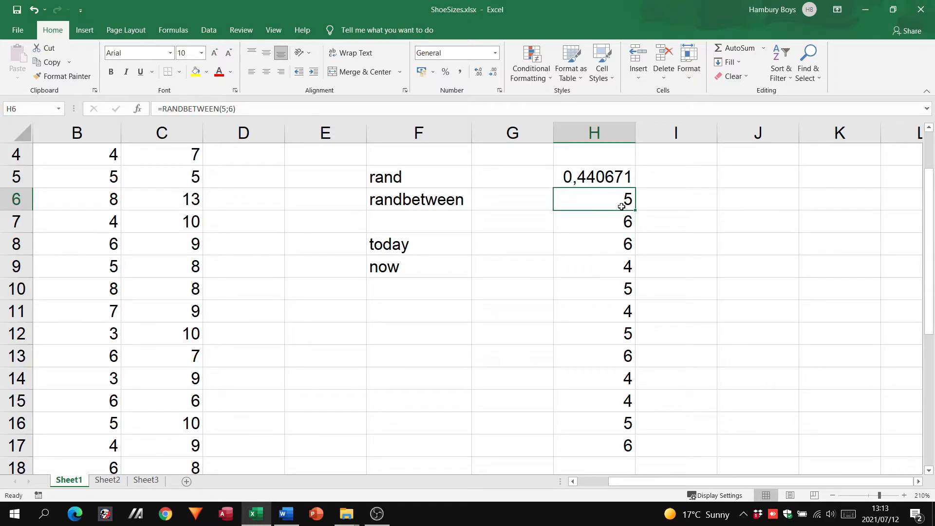
{"action": "left_click_drag", "start_coordinate": [633, 210], "coordinate": [632, 451]}
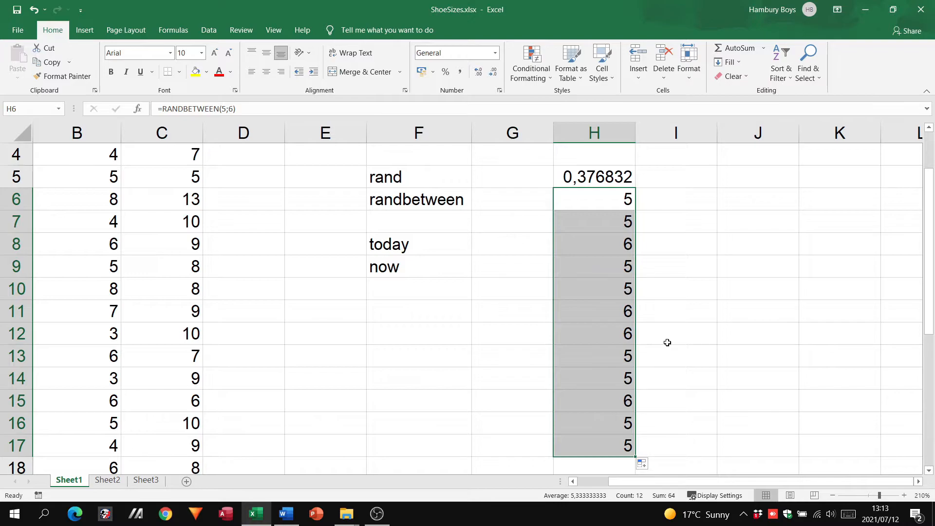
Change the top value of the RANDBETWEEN formula in H6 to 7 and refill the column down to H17.
{"action": "double_click", "coordinate": [575, 199]}
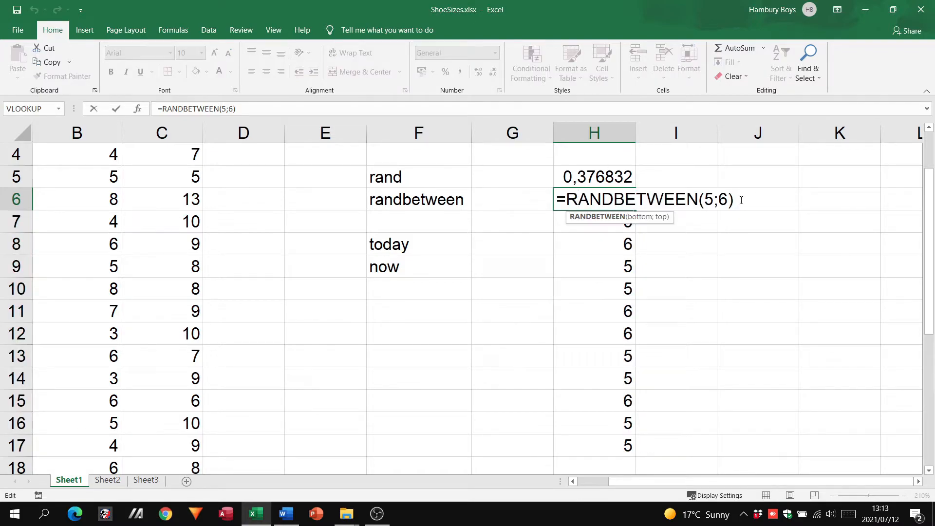
{"action": "left_click", "coordinate": [727, 198]}
{"action": "key", "text": "BackSpace"}
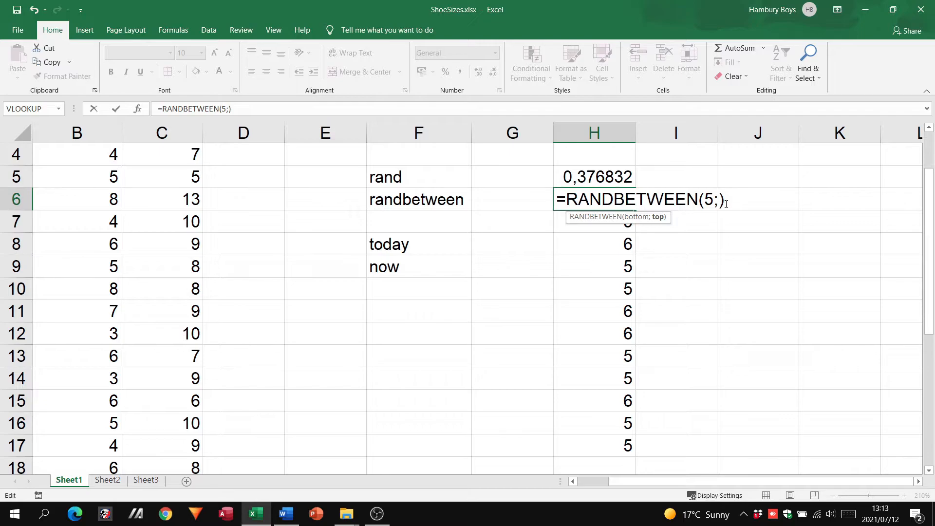
{"action": "type", "text": "7"}
{"action": "key", "text": "Return"}
{"action": "left_click", "coordinate": [628, 205]}
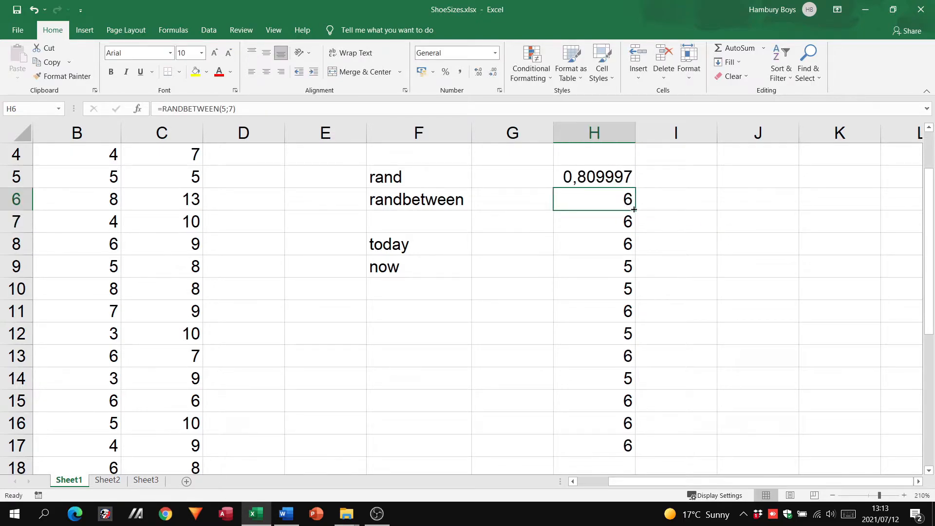
{"action": "left_click_drag", "start_coordinate": [635, 210], "coordinate": [644, 453]}
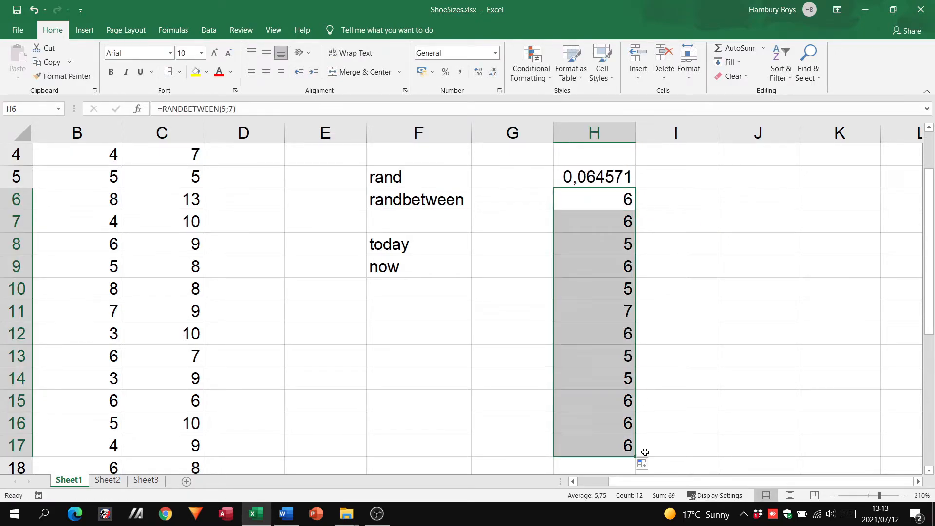
Set the RANDBETWEEN range in H6 to 20 and 25 and refill the formula down to H17.
{"action": "double_click", "coordinate": [614, 195]}
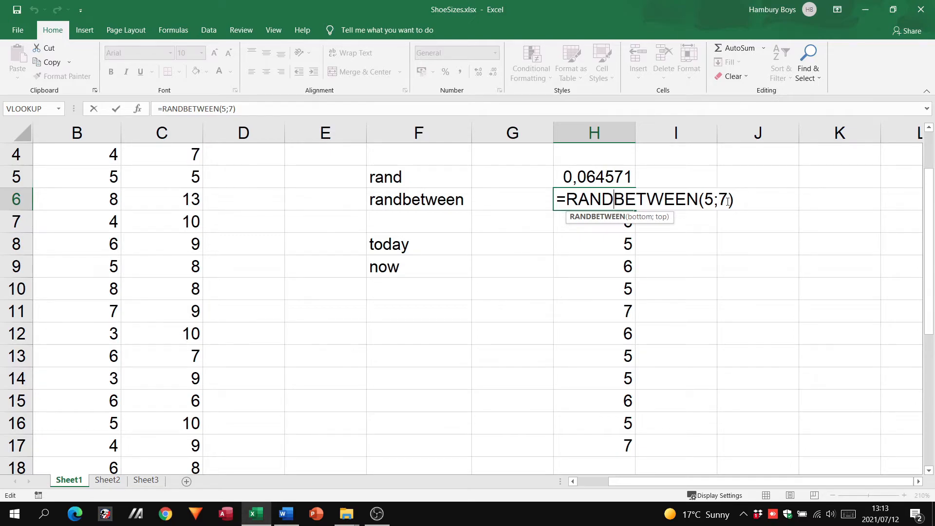
{"action": "left_click", "coordinate": [728, 201]}
{"action": "key", "text": "BackSpace"}
{"action": "key", "text": "BackSpace"}
{"action": "key", "text": "BackSpace"}
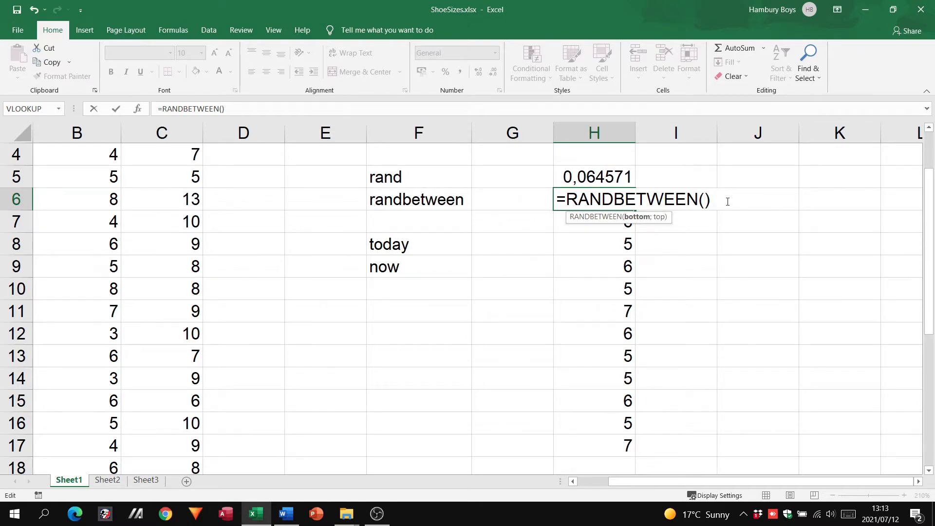
{"action": "type", "text": "20"}
{"action": "type", "text": ";25"}
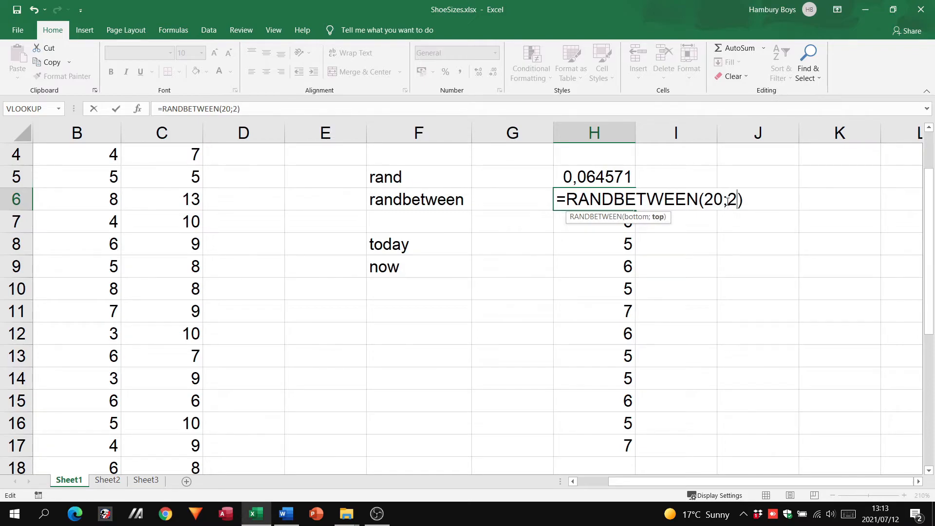
{"action": "key", "text": "Return"}
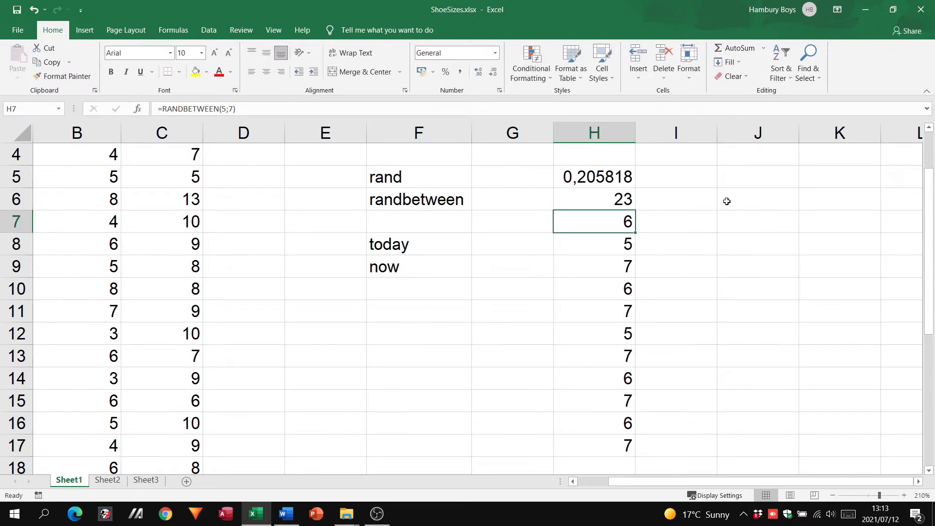
{"action": "left_click", "coordinate": [632, 193]}
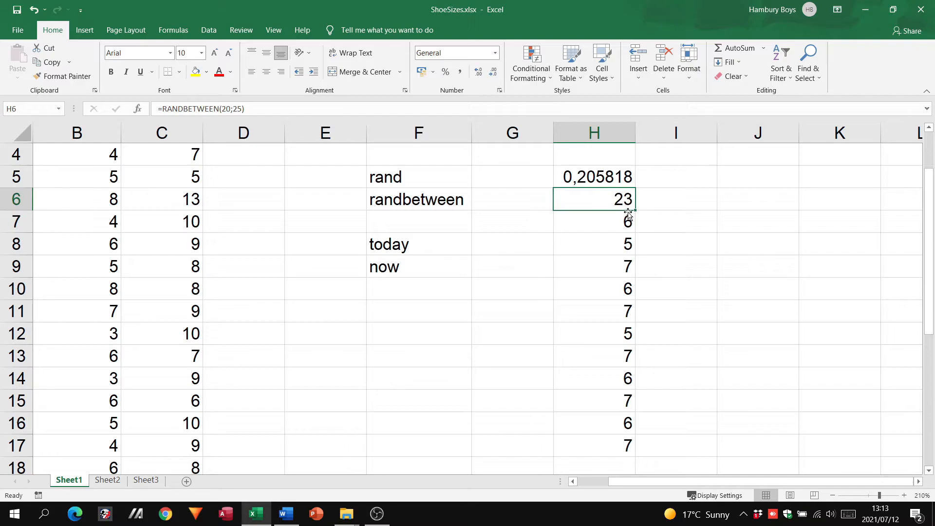
{"action": "left_click_drag", "start_coordinate": [634, 212], "coordinate": [613, 462]}
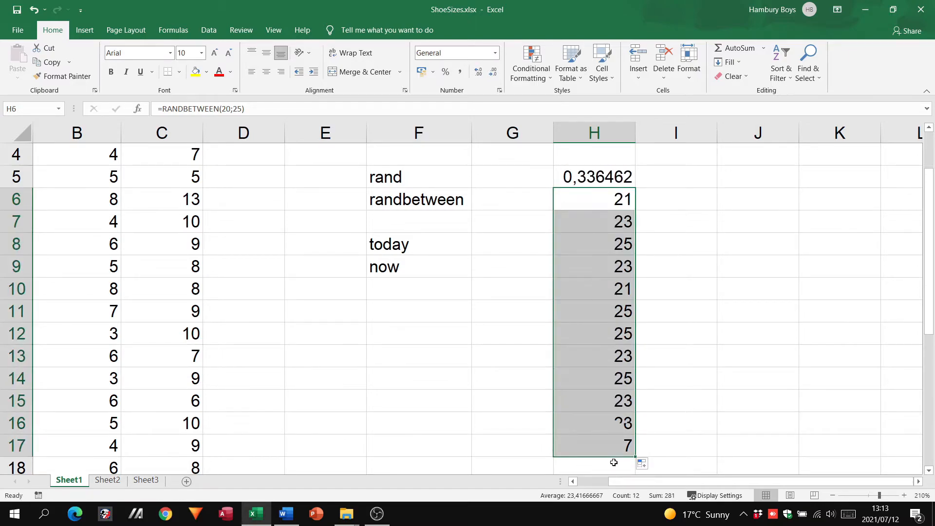
{"action": "double_click", "coordinate": [612, 204]}
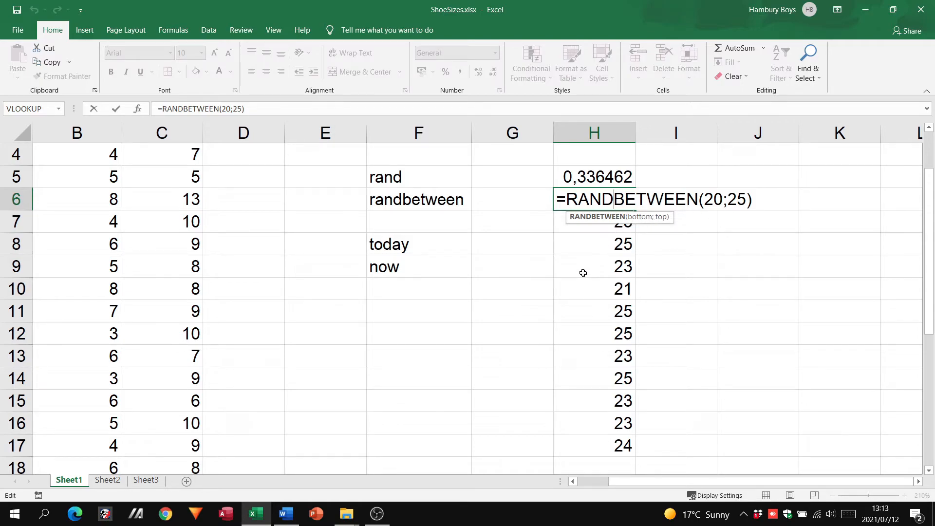
{"action": "key", "text": "Escape"}
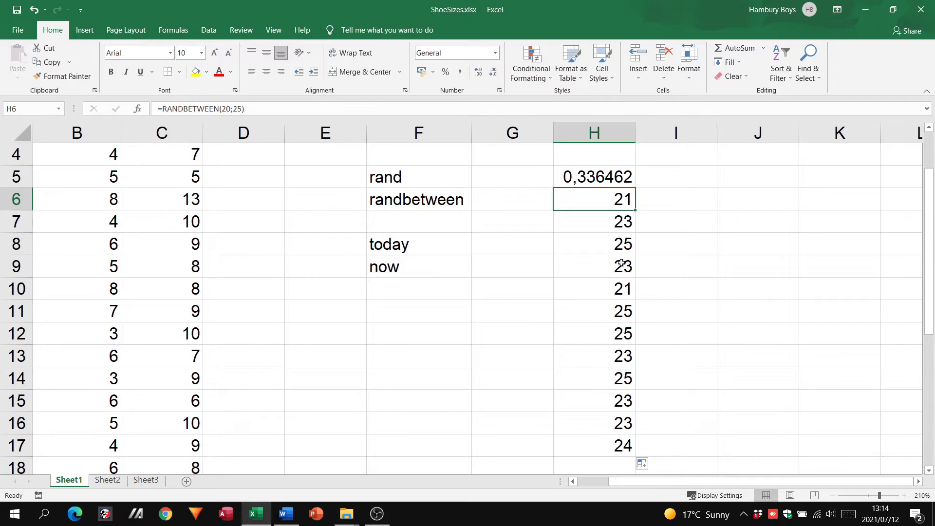
Change the RANDBETWEEN formula in H6 to =RANDBETWEEN(21;24) and refill it down to H17.
{"action": "double_click", "coordinate": [615, 199]}
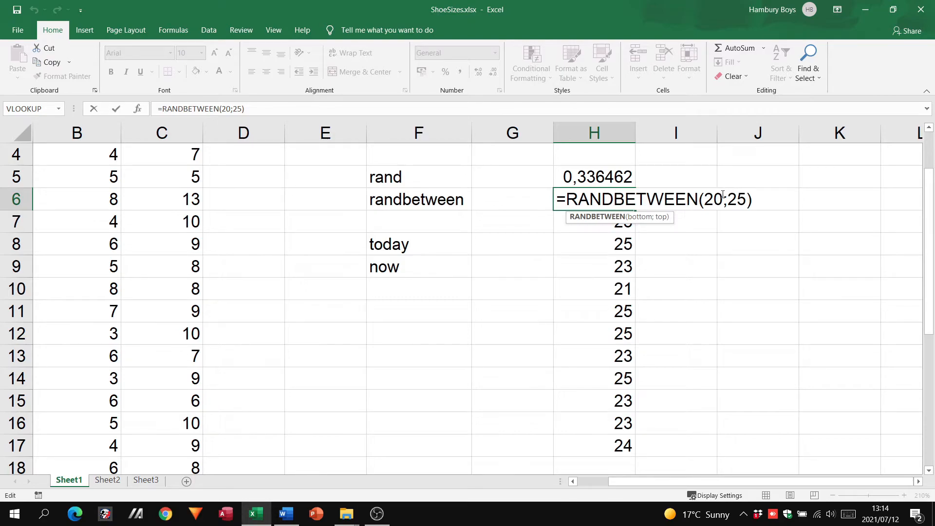
{"action": "left_click", "coordinate": [724, 197]}
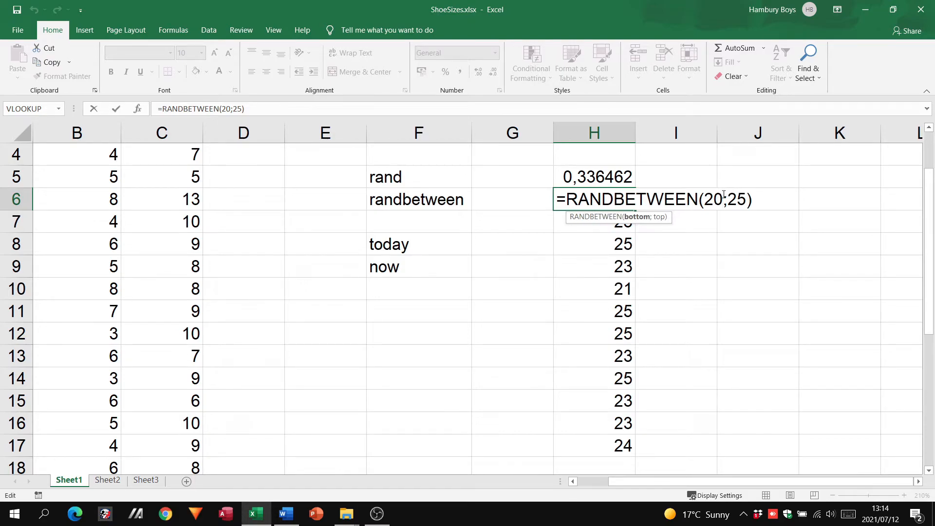
{"action": "key", "text": "BackSpace"}
{"action": "type", "text": "2"}
{"action": "key", "text": "BackSpace"}
{"action": "type", "text": "1"}
{"action": "key", "text": "Right"}
{"action": "key", "text": "Delete"}
{"action": "type", "text": "4"}
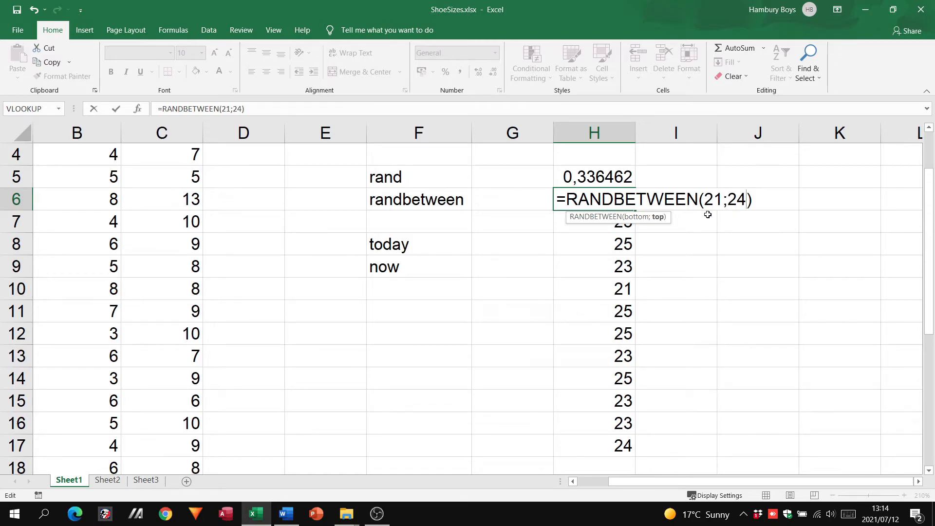
{"action": "key", "text": "Return"}
{"action": "left_click", "coordinate": [631, 204]}
{"action": "left_click_drag", "start_coordinate": [635, 210], "coordinate": [633, 454]}
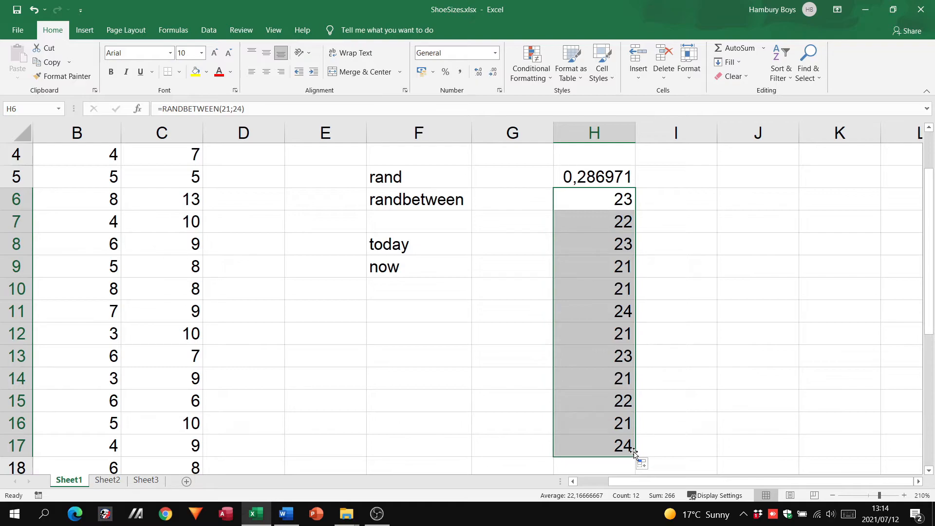
Clear the copied RANDBETWEEN formulas from H7 to H17, keeping only the one in H6.
{"action": "left_click", "coordinate": [525, 290]}
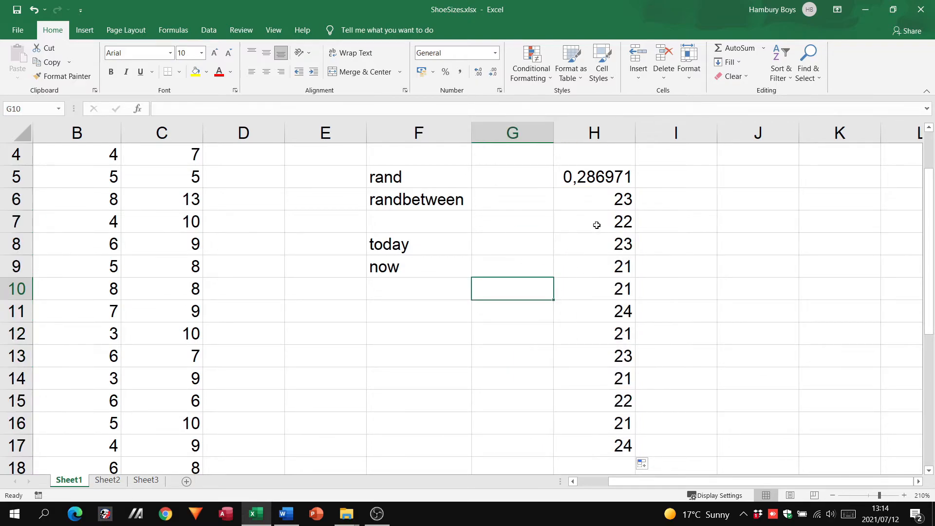
{"action": "left_click_drag", "start_coordinate": [597, 220], "coordinate": [593, 441]}
{"action": "key", "text": "Delete"}
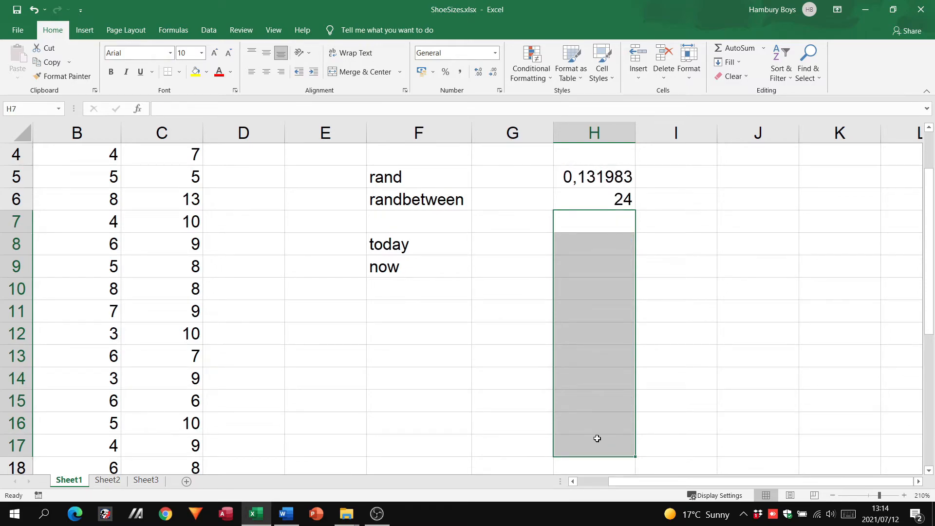
{"action": "left_click", "coordinate": [518, 273]}
Enter =TODAY() in cell G8 beside the today label and =NOW() in cell G9 beside the now label.
{"action": "left_click", "coordinate": [431, 250]}
{"action": "left_click_drag", "start_coordinate": [431, 250], "coordinate": [417, 263]}
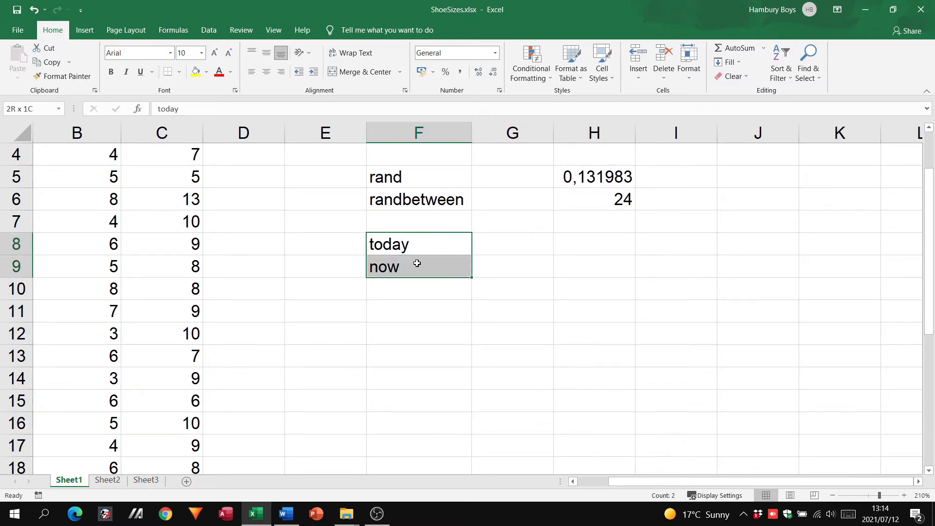
{"action": "left_click", "coordinate": [506, 249]}
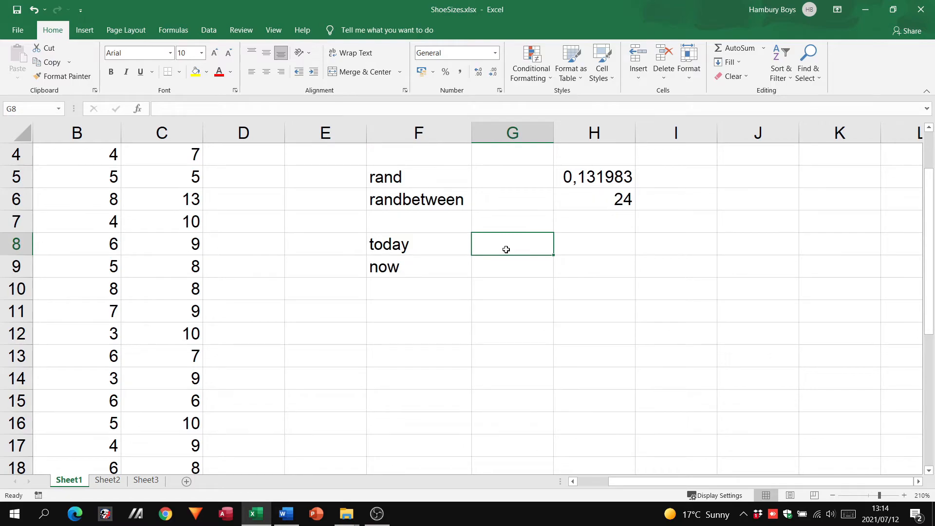
{"action": "type", "text": "=today"}
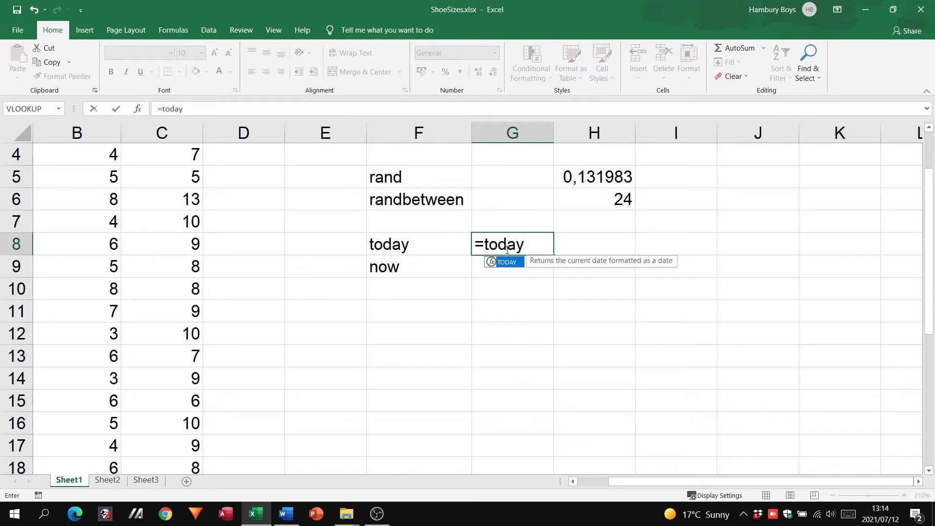
{"action": "type", "text": "()"}
{"action": "key", "text": "Return"}
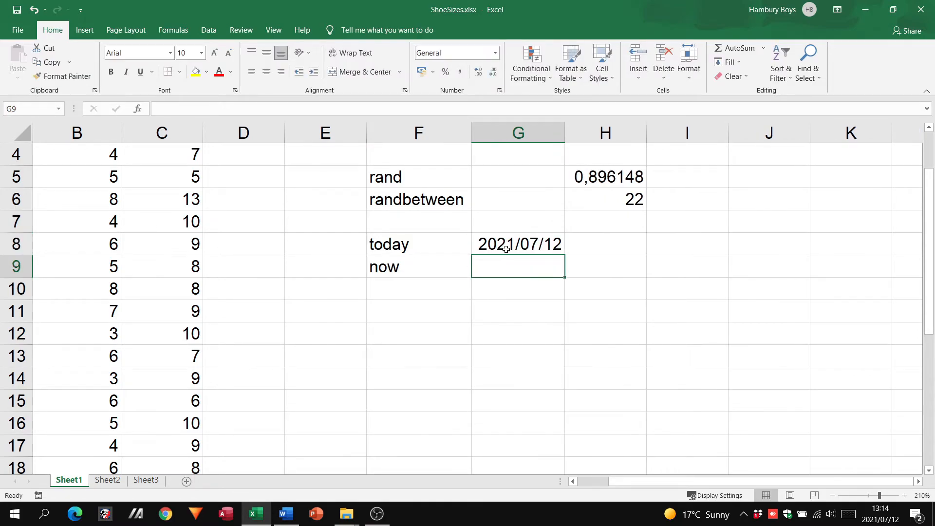
{"action": "type", "text": "=now()"}
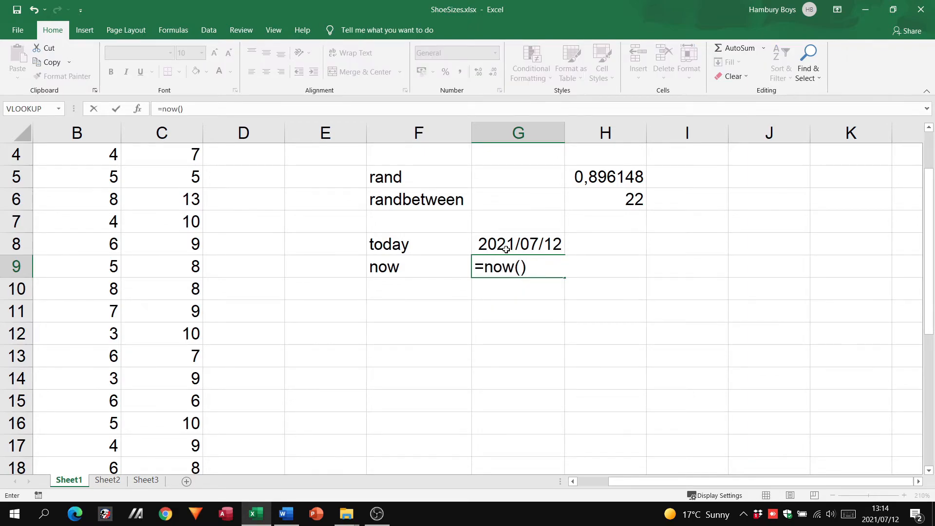
{"action": "key", "text": "Return"}
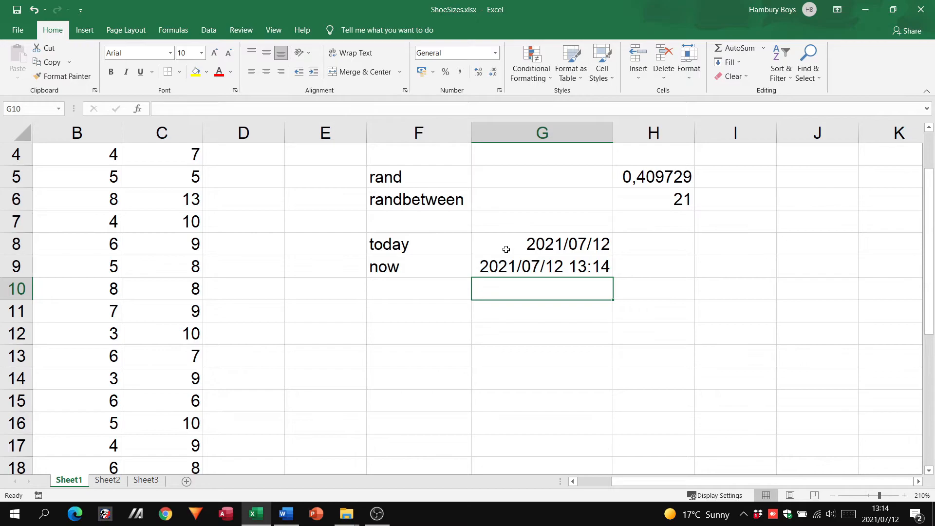
{"action": "left_click", "coordinate": [426, 245]}
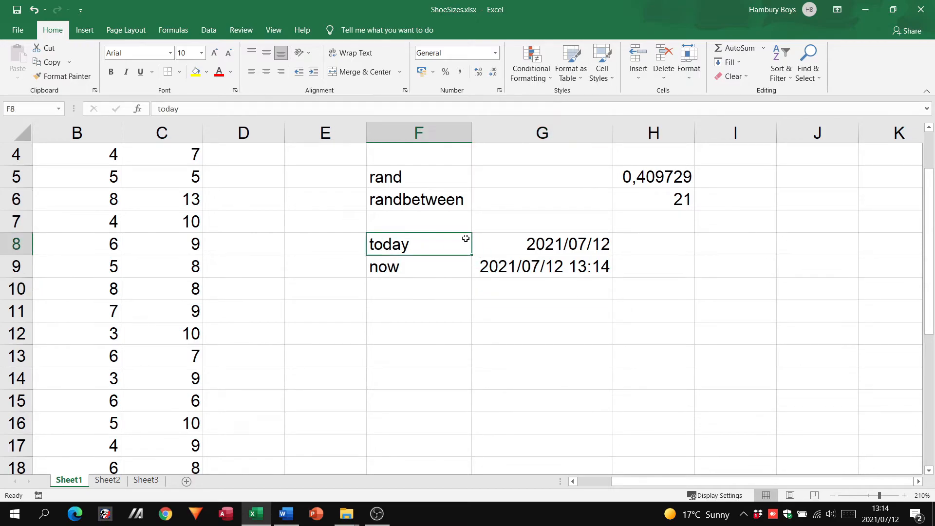
{"action": "left_click", "coordinate": [581, 243]}
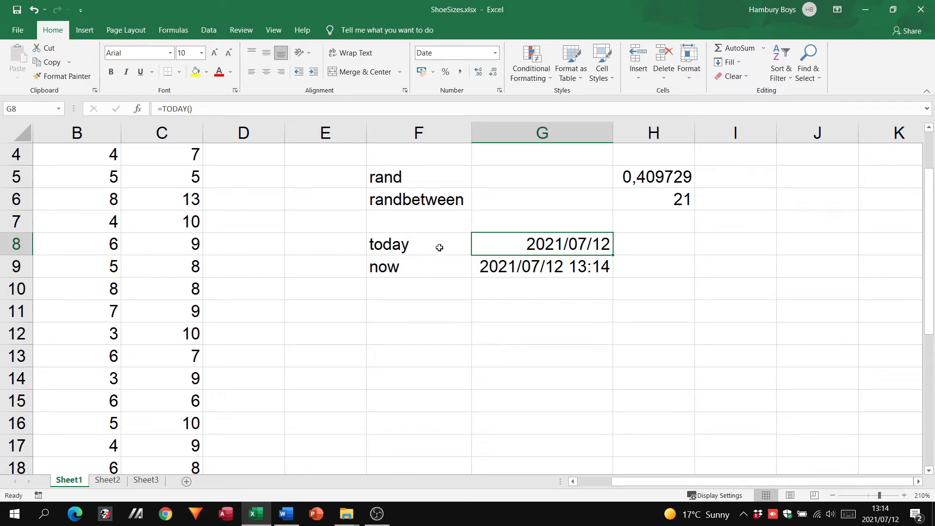
{"action": "left_click", "coordinate": [559, 270]}
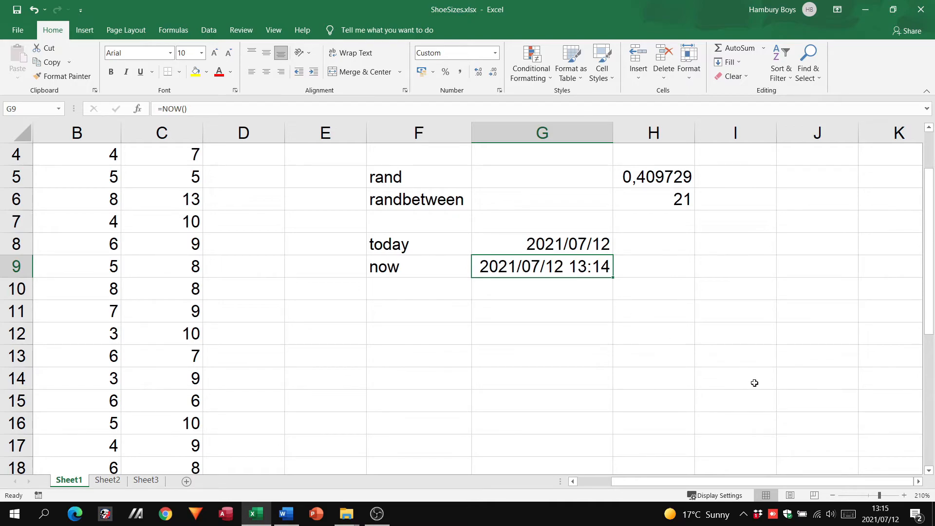
Enter the labels "mode" in cell F12 and "median" in cell F13.
{"action": "left_click", "coordinate": [831, 496]}
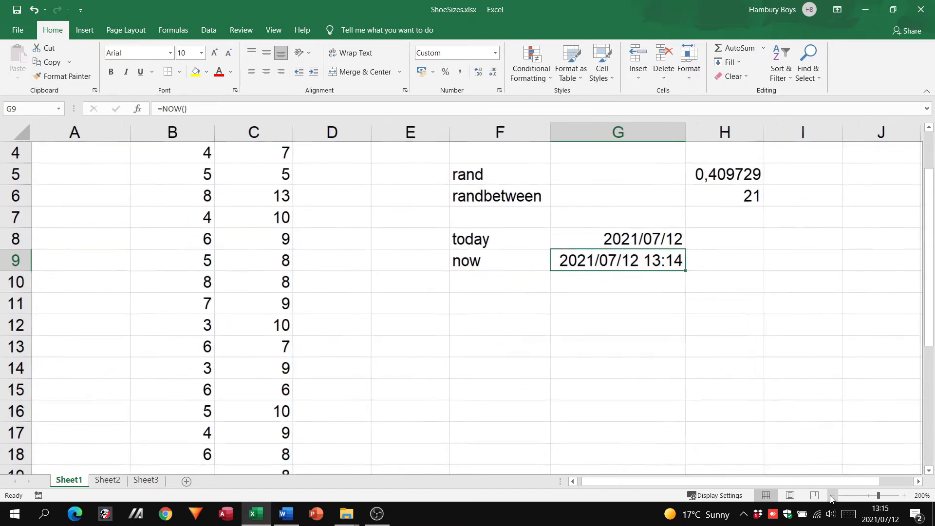
{"action": "left_click", "coordinate": [832, 495]}
{"action": "left_click", "coordinate": [831, 495]}
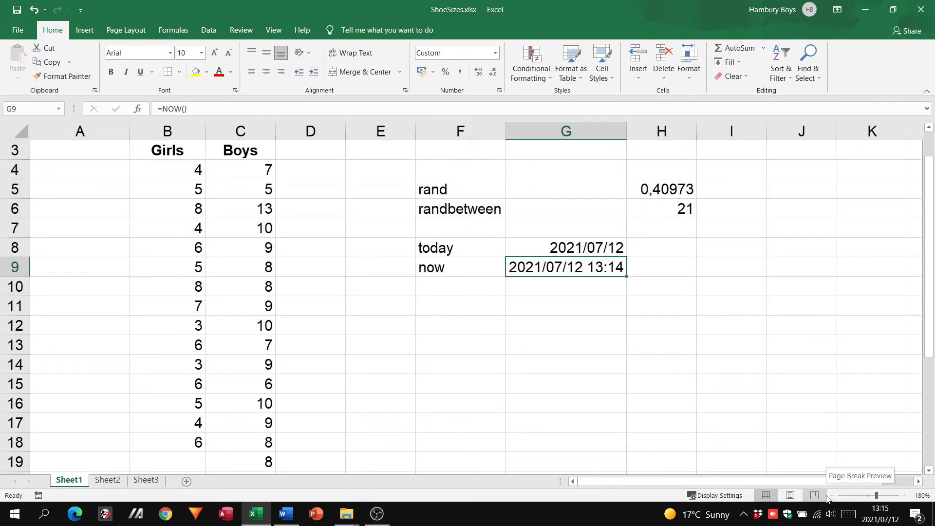
{"action": "left_click", "coordinate": [468, 318]}
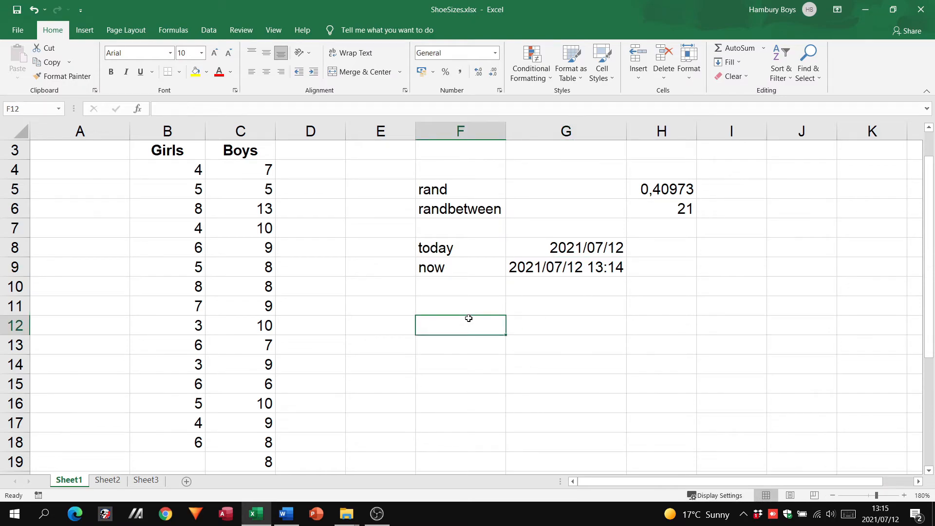
{"action": "type", "text": "mode"}
{"action": "key", "text": "Return"}
{"action": "type", "text": "m"}
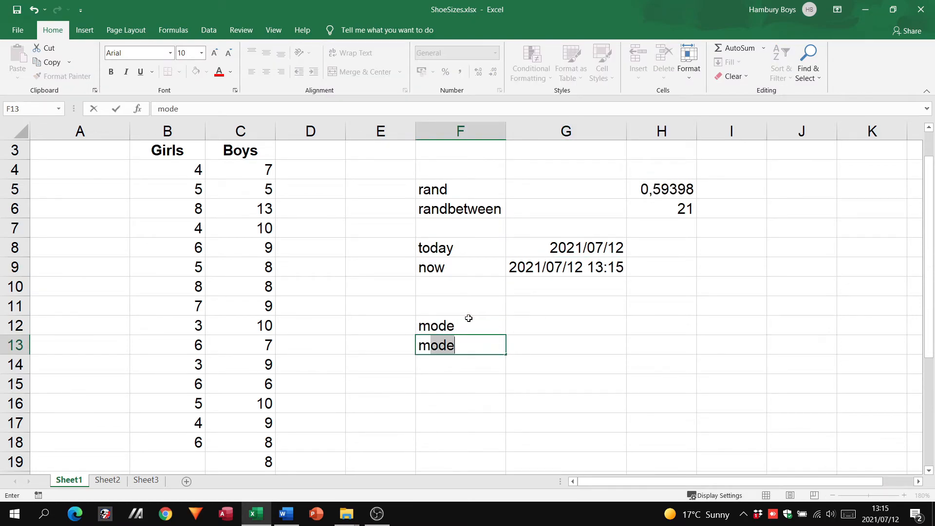
{"action": "type", "text": "edian"}
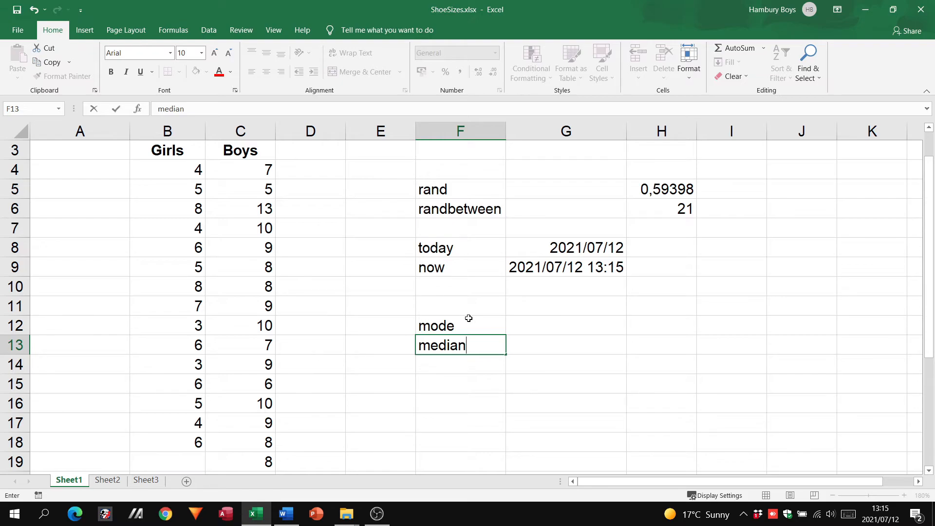
{"action": "left_click", "coordinate": [468, 318]}
Enter =MODE(B4:B18) in cell G12 to find the most frequent Girls shoe size, and check the finished formula.
{"action": "key", "text": "Right"}
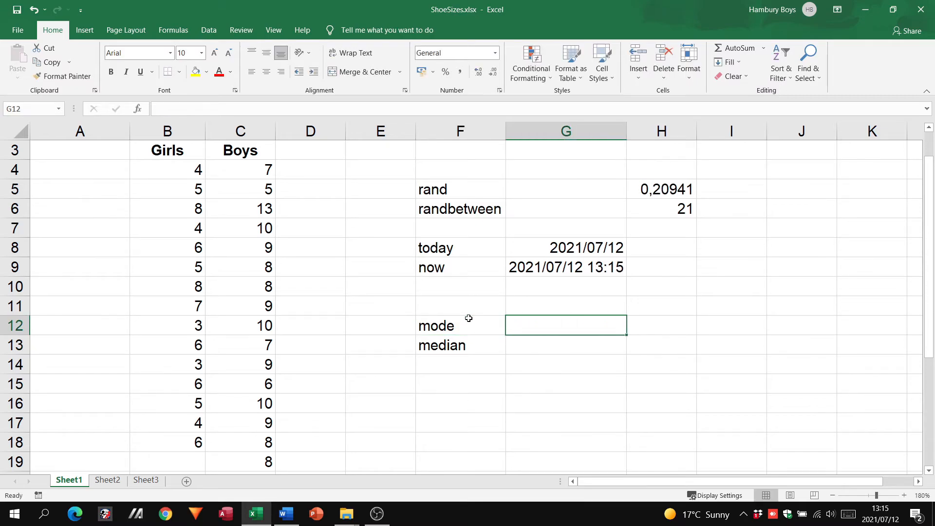
{"action": "type", "text": "=mode("}
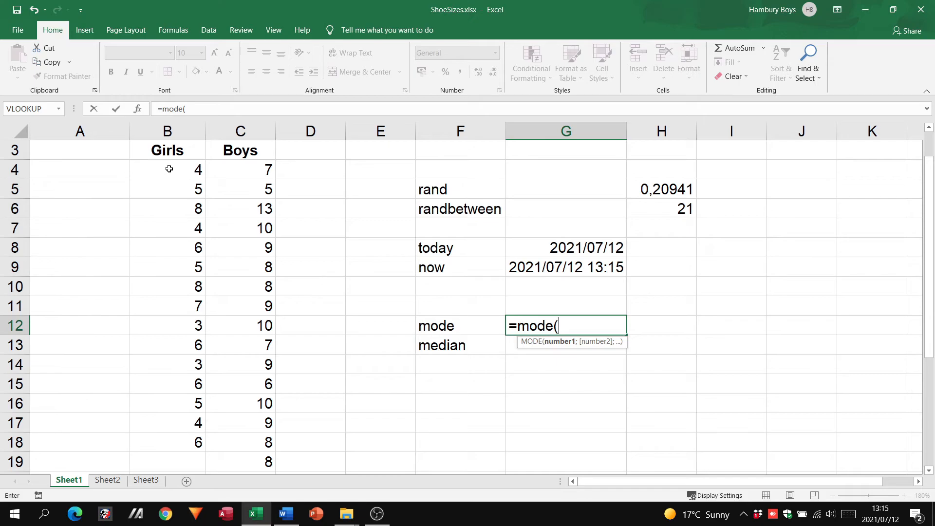
{"action": "left_click_drag", "start_coordinate": [167, 168], "coordinate": [173, 435]}
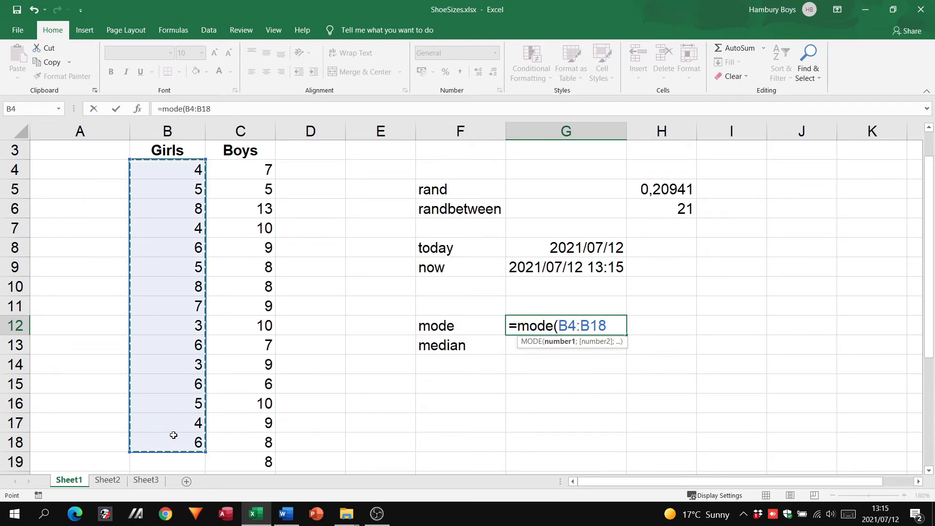
{"action": "type", "text": ")"}
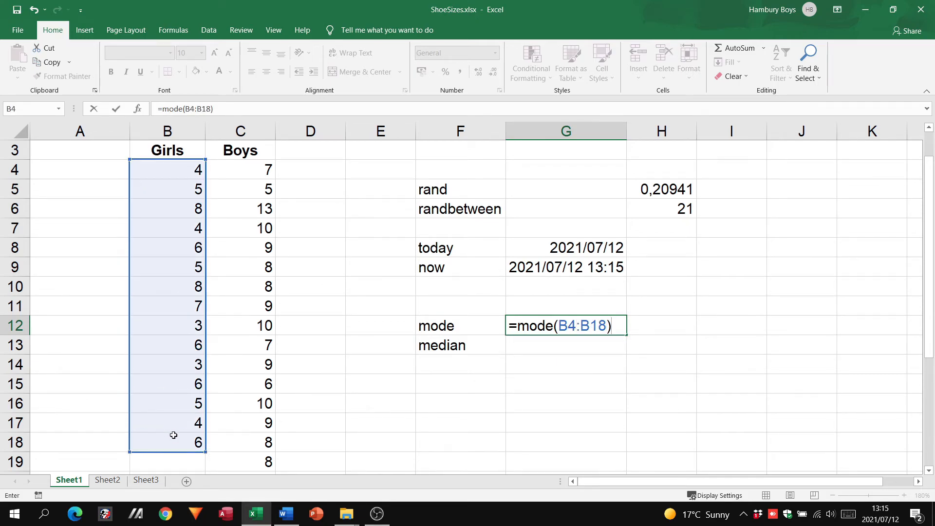
{"action": "key", "text": "Return"}
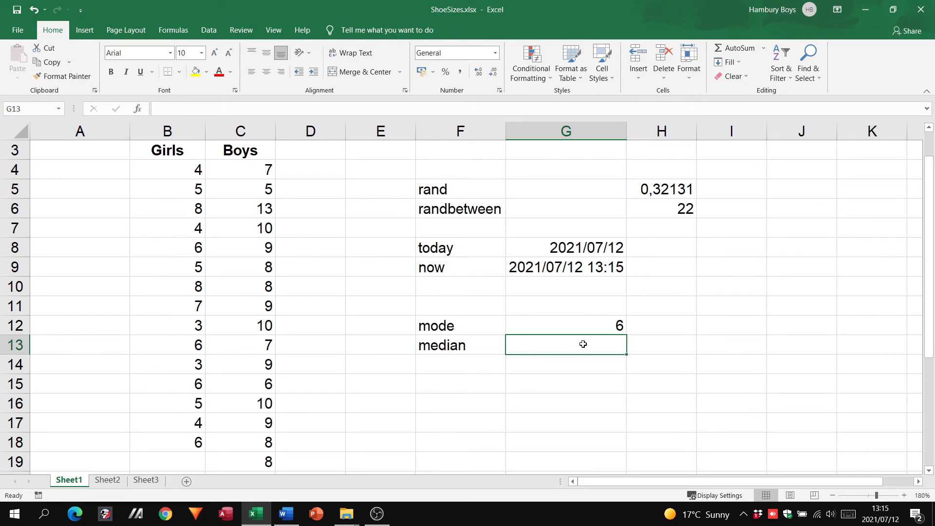
{"action": "left_click", "coordinate": [600, 327]}
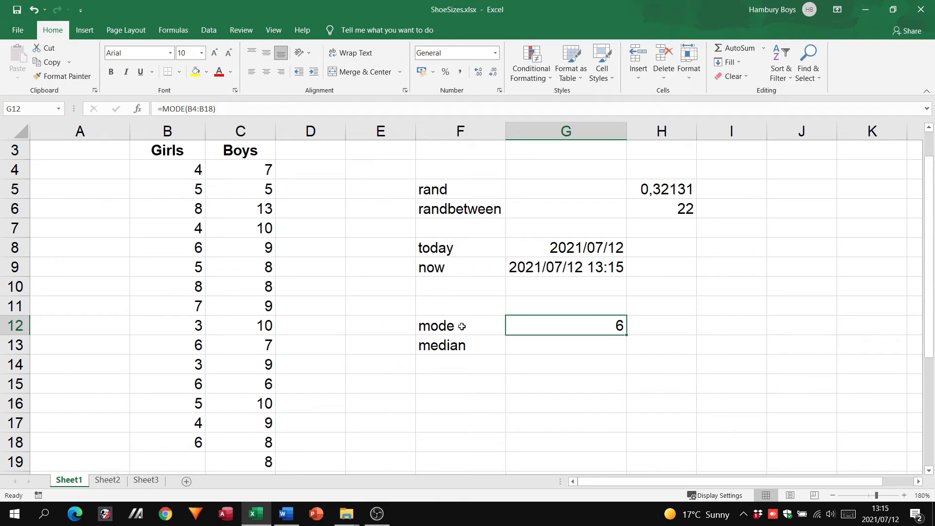
Enter =MEDIAN(B4:B18) in cell G13 to find the middle value of the Girls shoe sizes.
{"action": "left_click", "coordinate": [533, 345]}
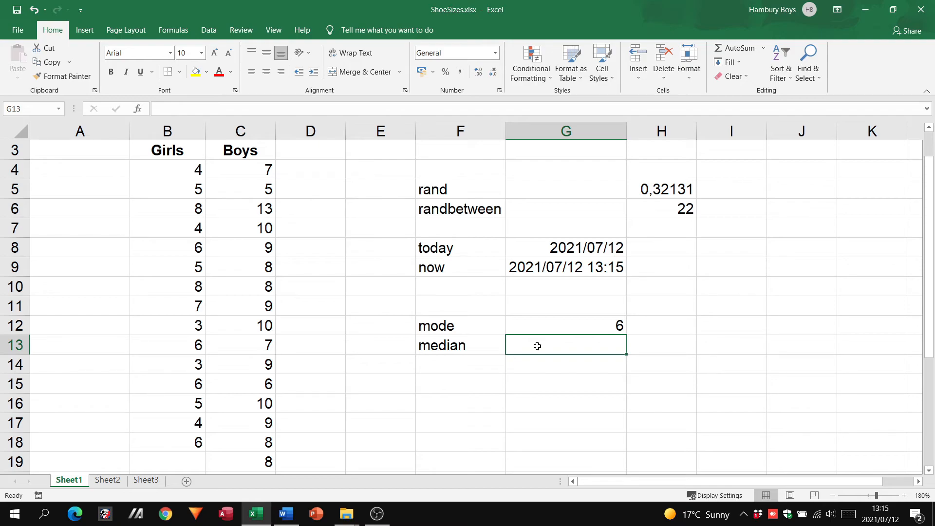
{"action": "type", "text": "="}
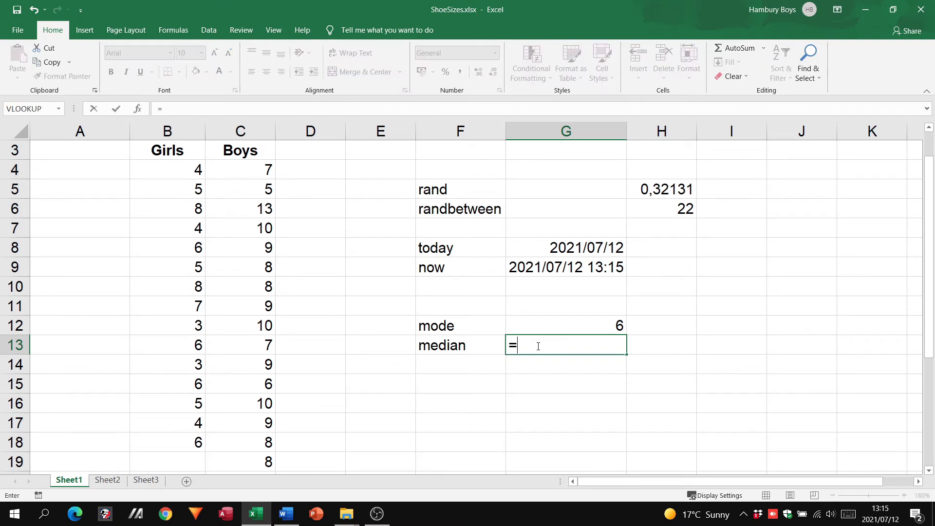
{"action": "type", "text": "median("}
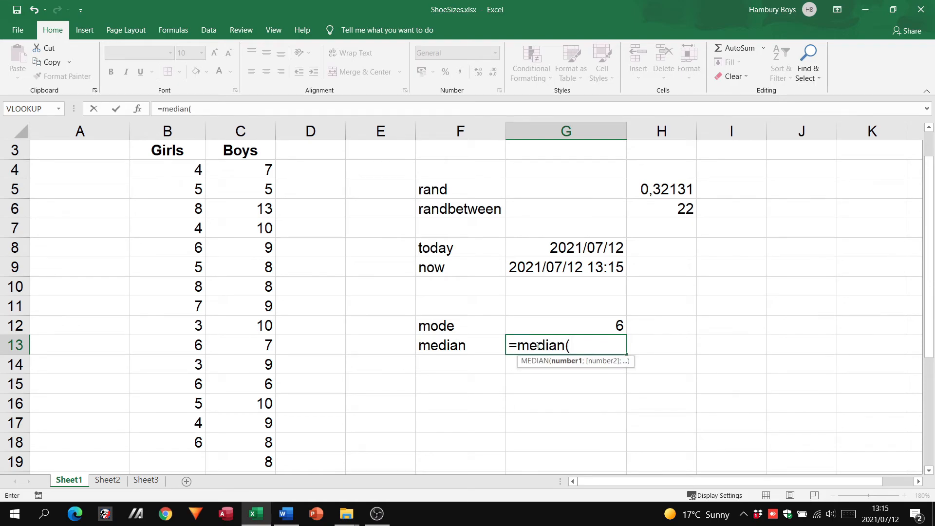
{"action": "left_click_drag", "start_coordinate": [183, 170], "coordinate": [185, 435]}
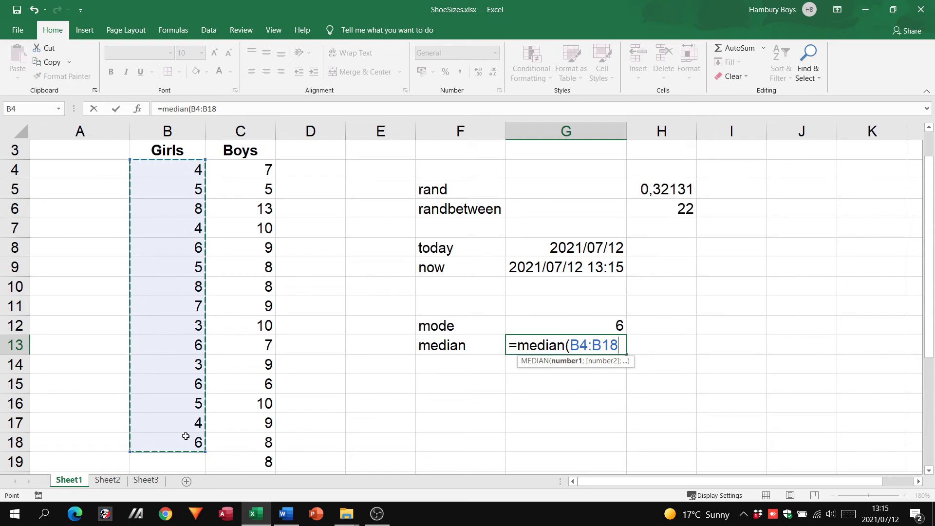
{"action": "key", "text": "Return"}
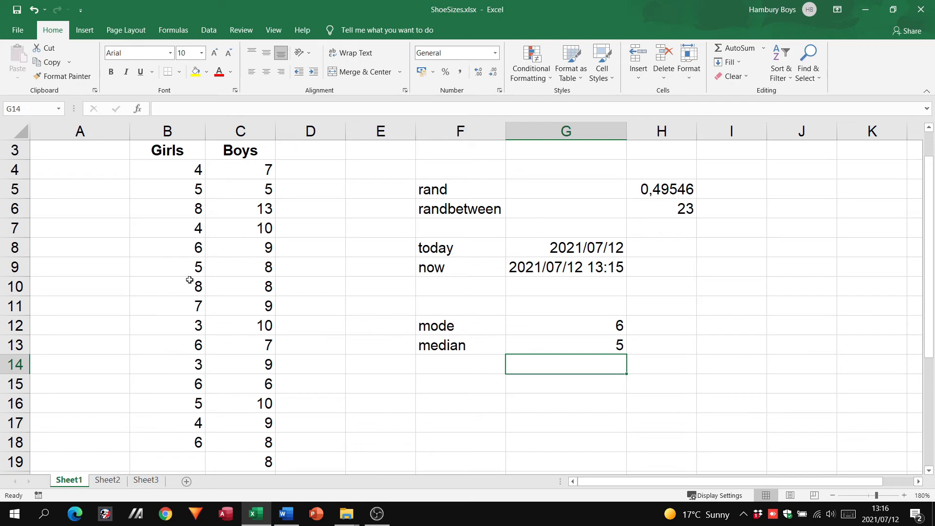
Review the Girls shoe sizes in B4:B18 and the rand, randbetween, today, now and mode labels in column F.
{"action": "left_click_drag", "start_coordinate": [180, 171], "coordinate": [161, 440]}
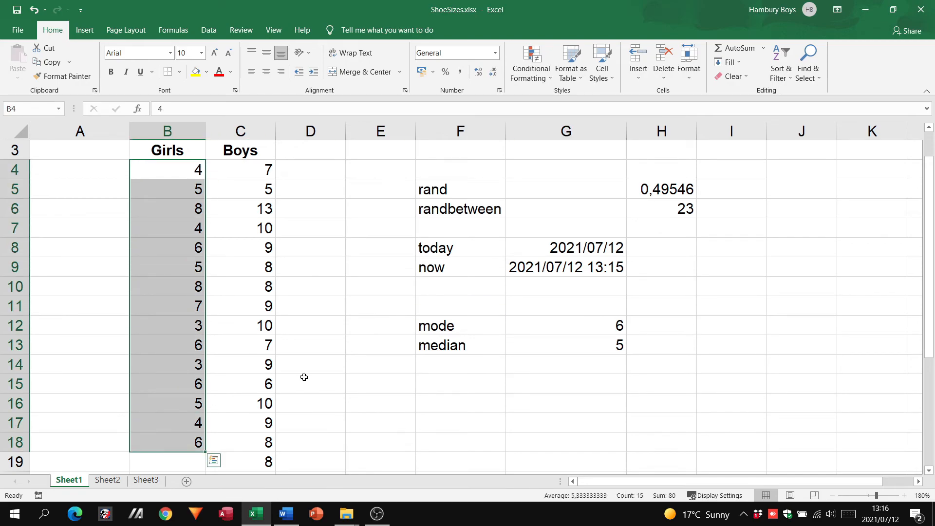
{"action": "left_click", "coordinate": [482, 323]}
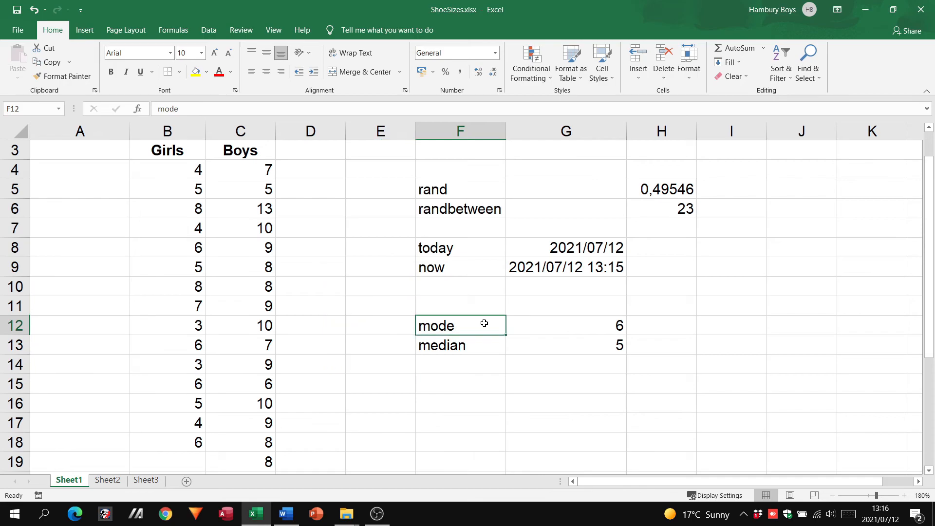
{"action": "left_click", "coordinate": [457, 186]}
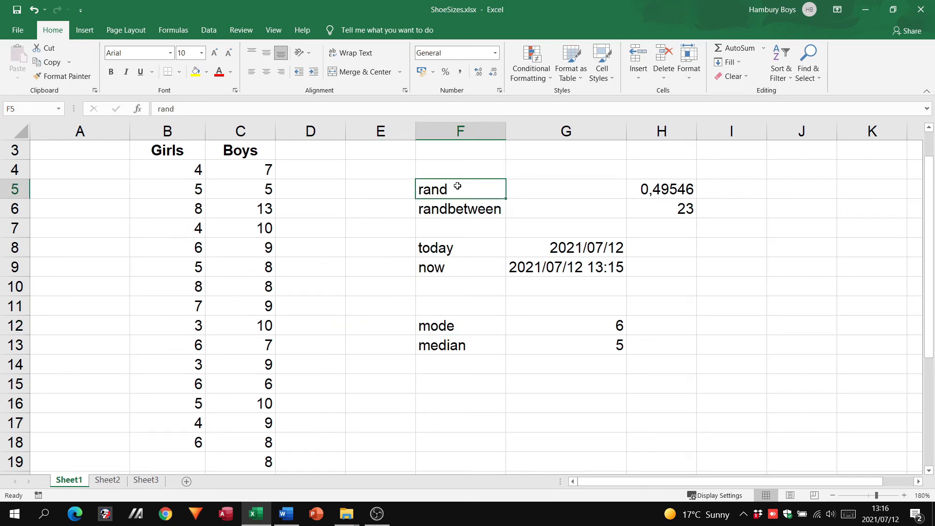
{"action": "left_click", "coordinate": [461, 208]}
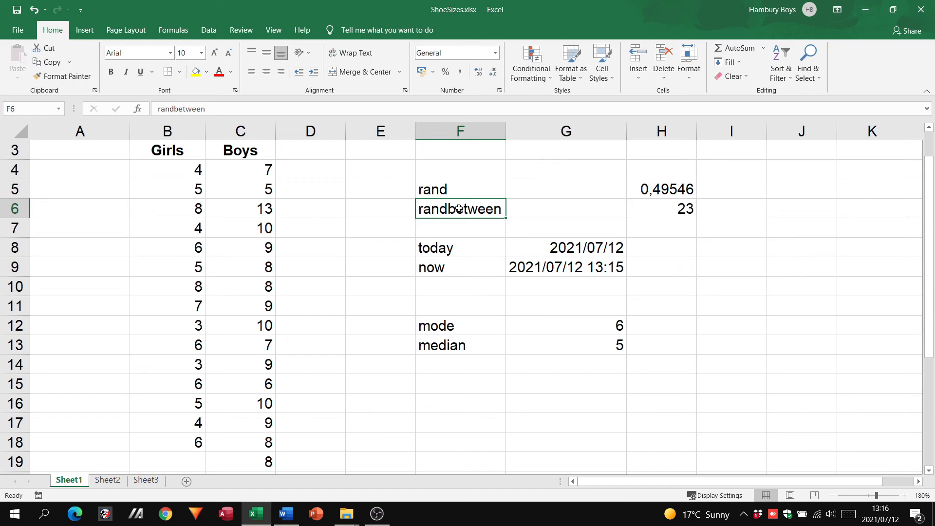
{"action": "left_click", "coordinate": [450, 248]}
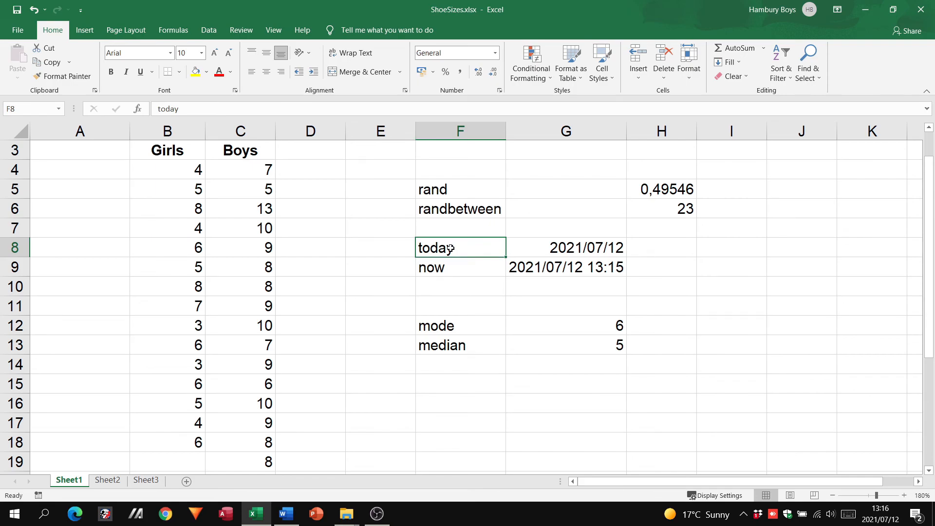
{"action": "left_click", "coordinate": [444, 268]}
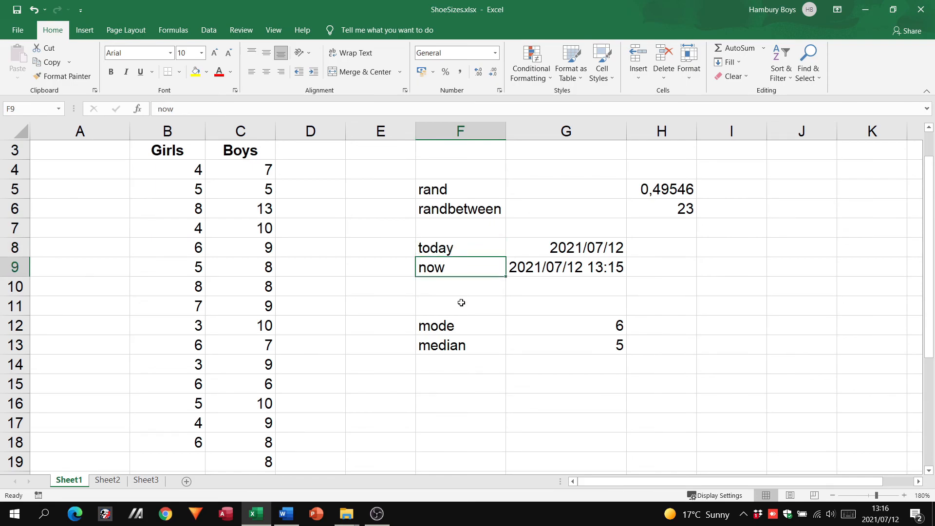
{"action": "left_click", "coordinate": [459, 326]}
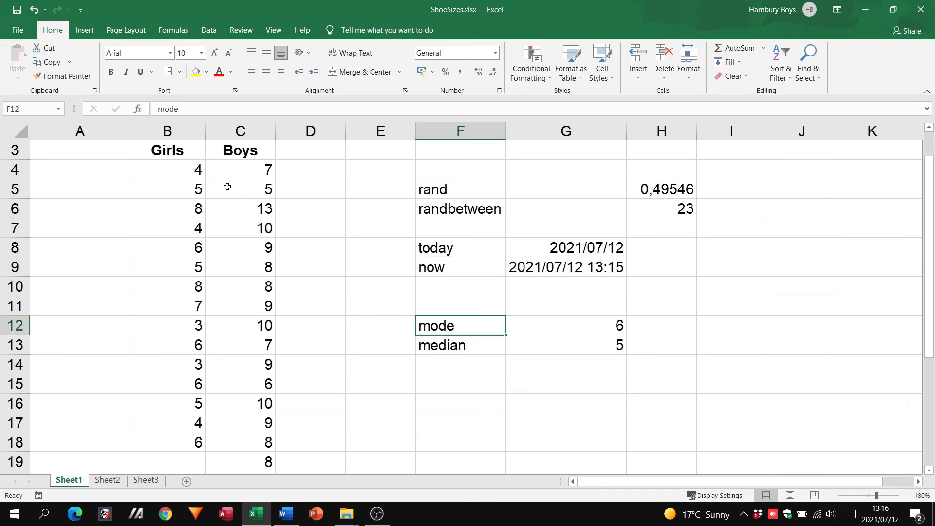